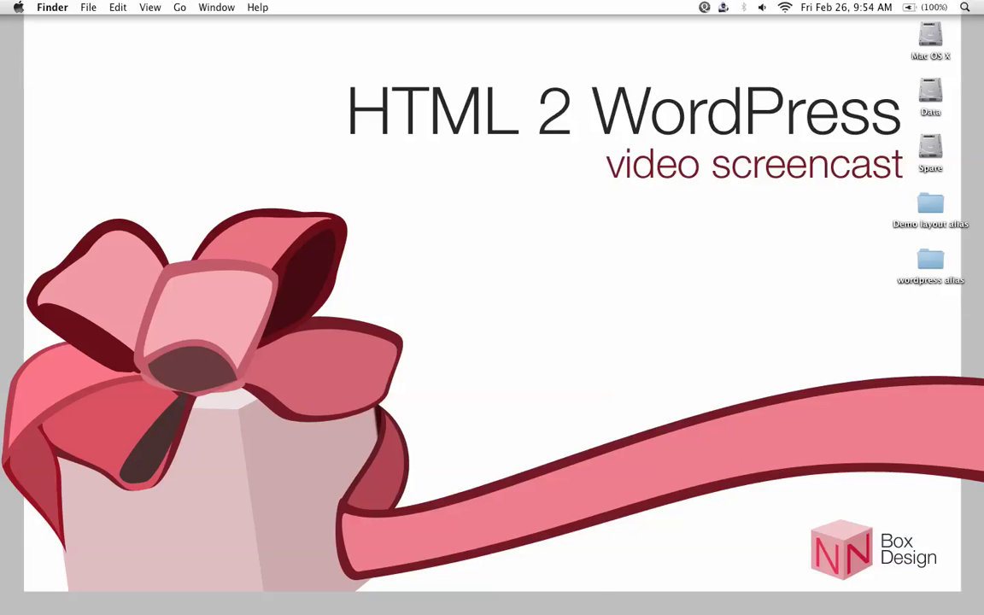
Step: Switch to Firefox and open the list of installed plugins from the WordPress dashboard
click(694, 589)
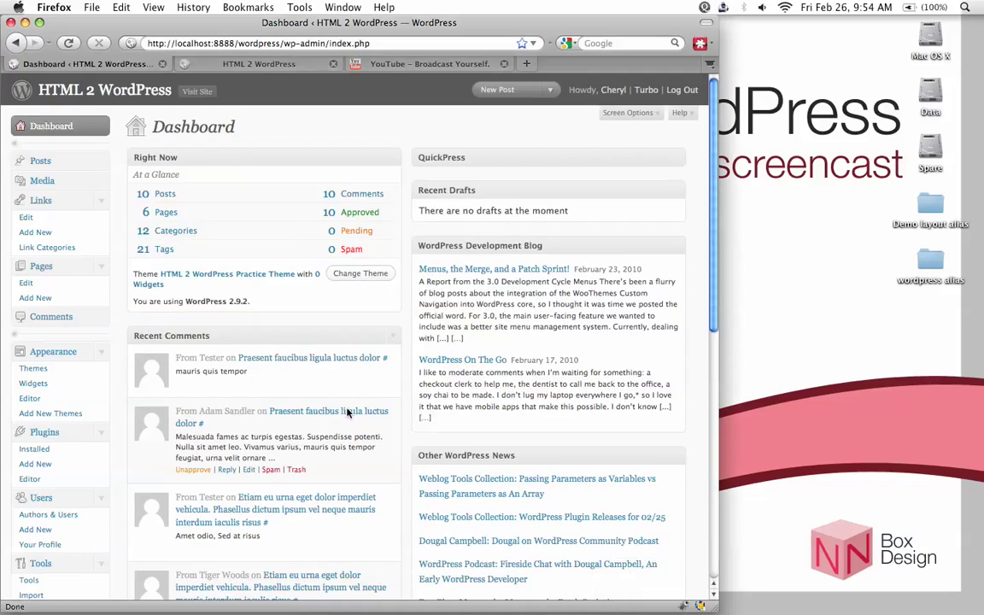
scroll(125, 226, down, 5)
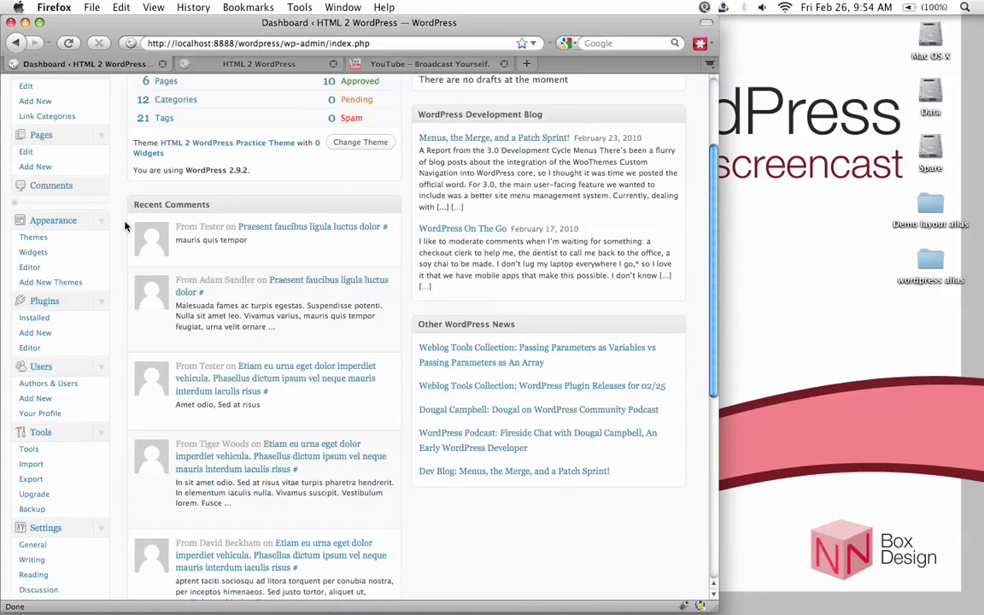
scroll(124, 205, down, 1)
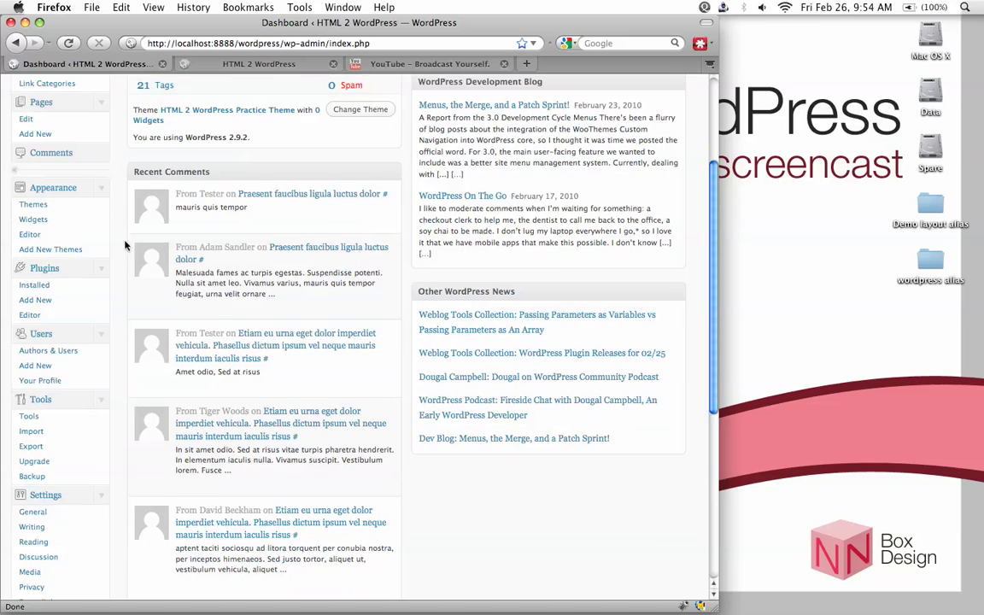
click(49, 287)
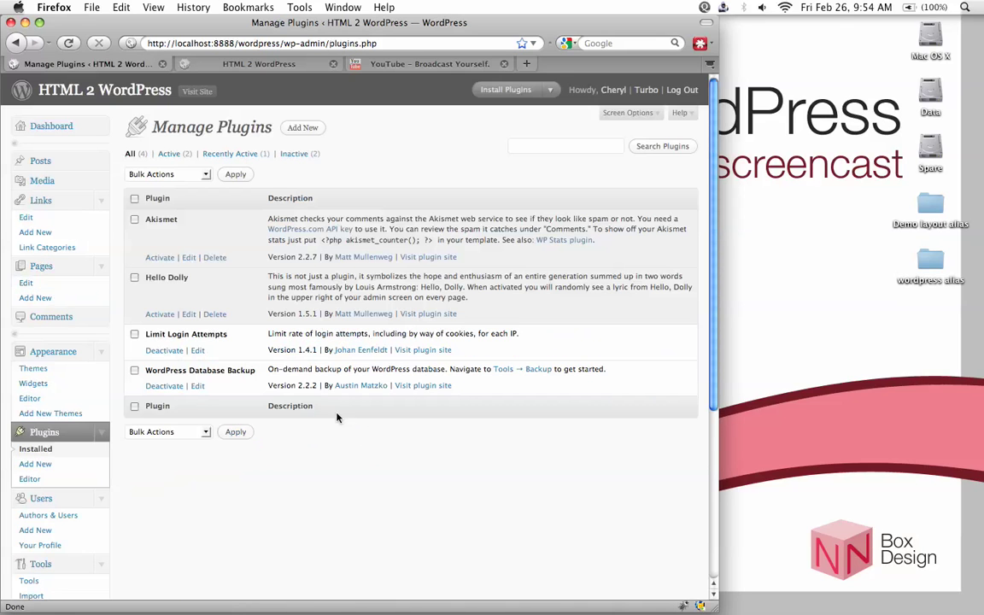
Step: Activate the Akismet plugin in the list of installed plugins
scroll(317, 372, down, 5)
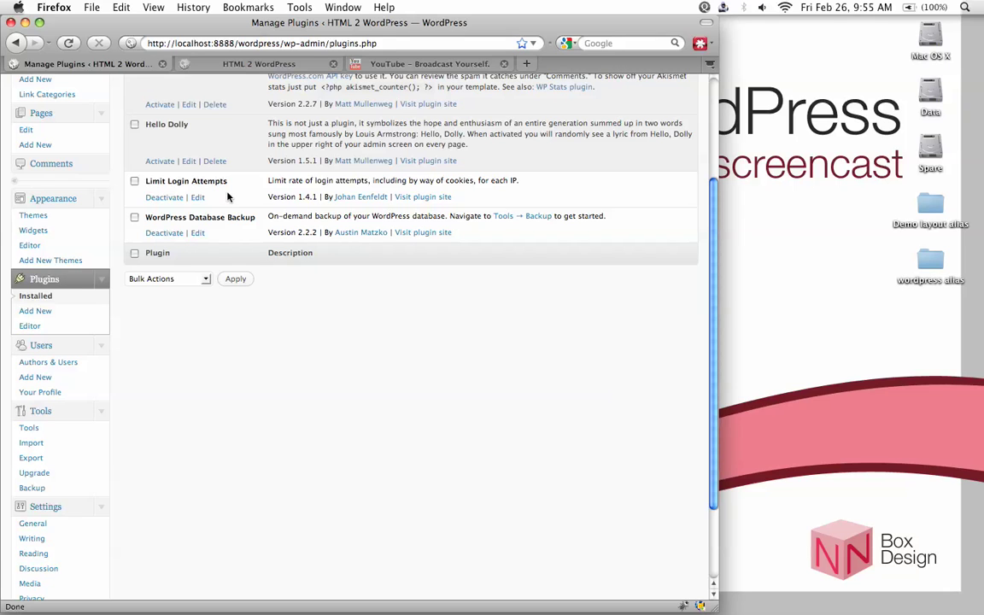
scroll(234, 196, down, 1)
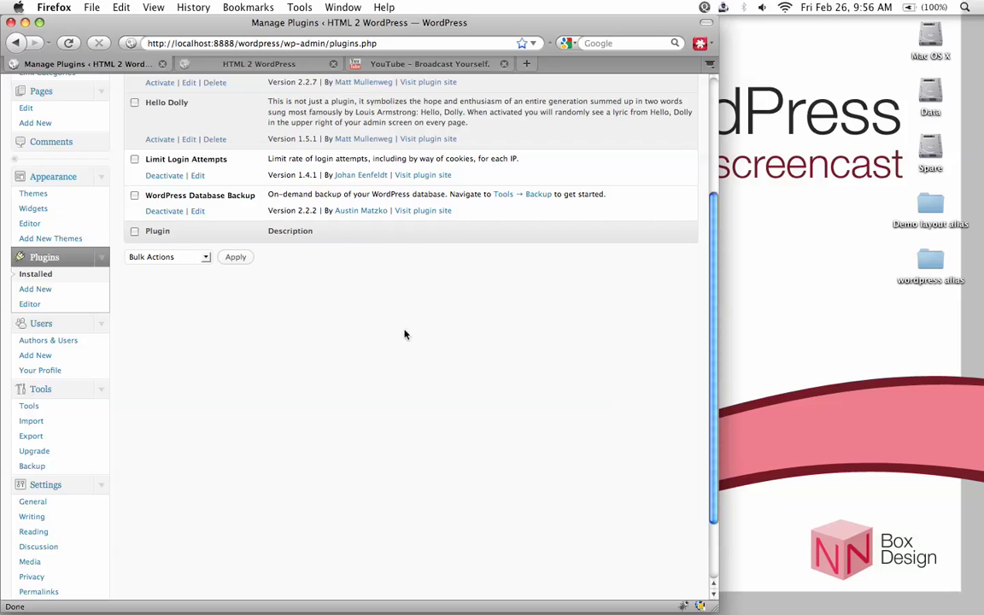
scroll(391, 335, up, 3)
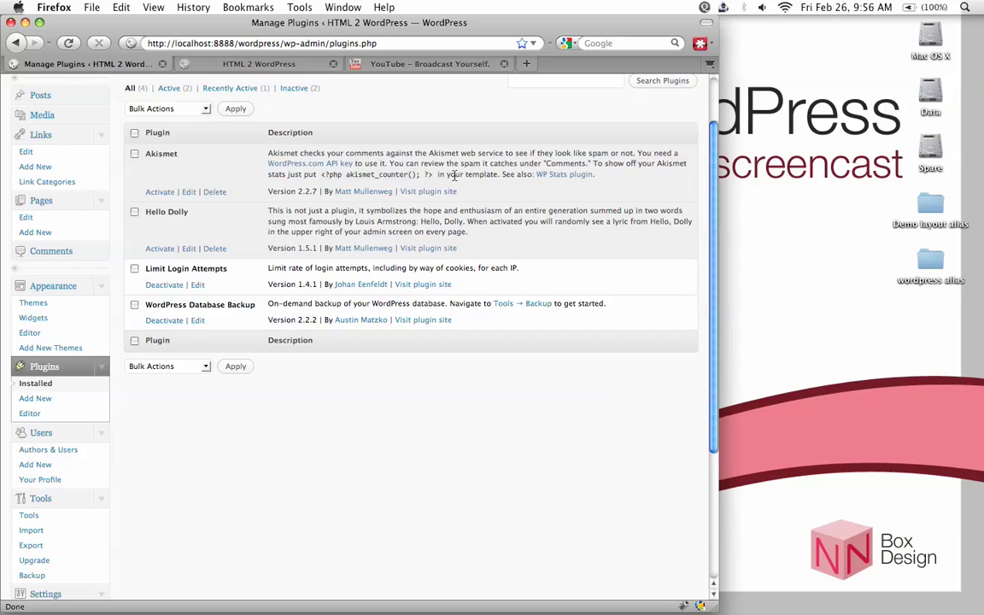
click(170, 193)
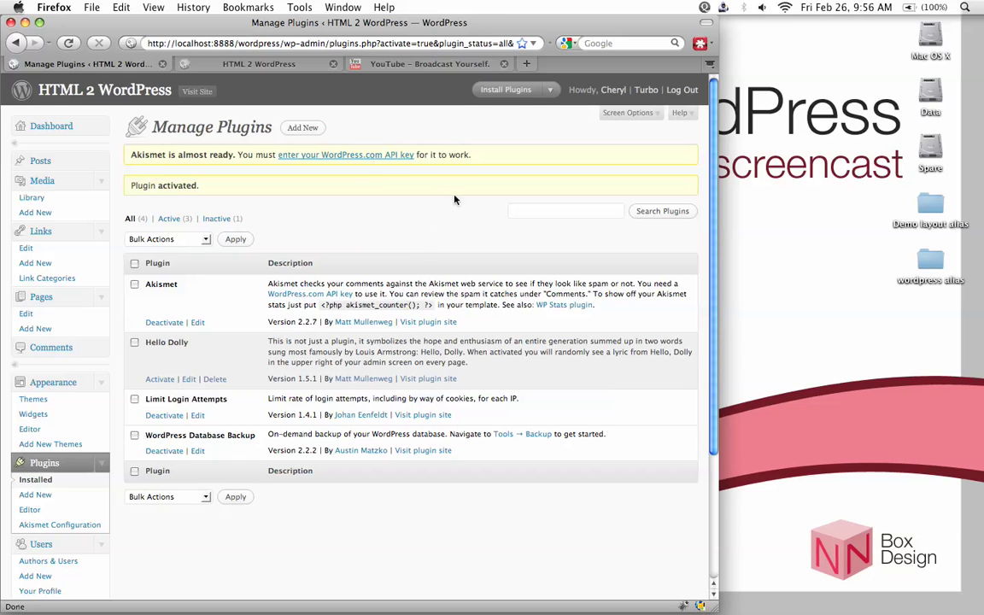
Step: Search the web for "wordpress.com" in a new browser tab and open the WordPress.com home page
click(527, 63)
click(621, 44)
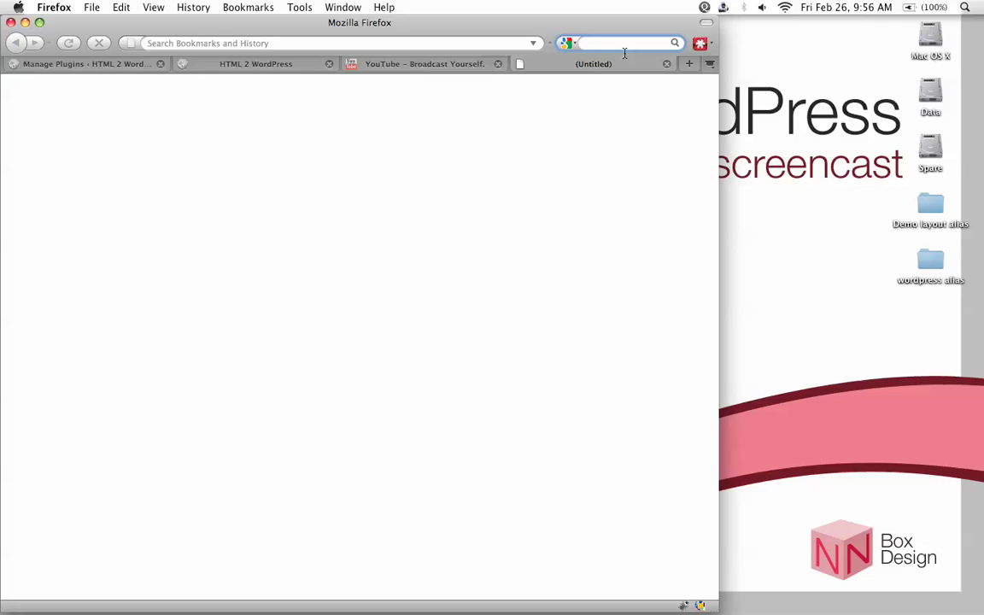
text(wo)
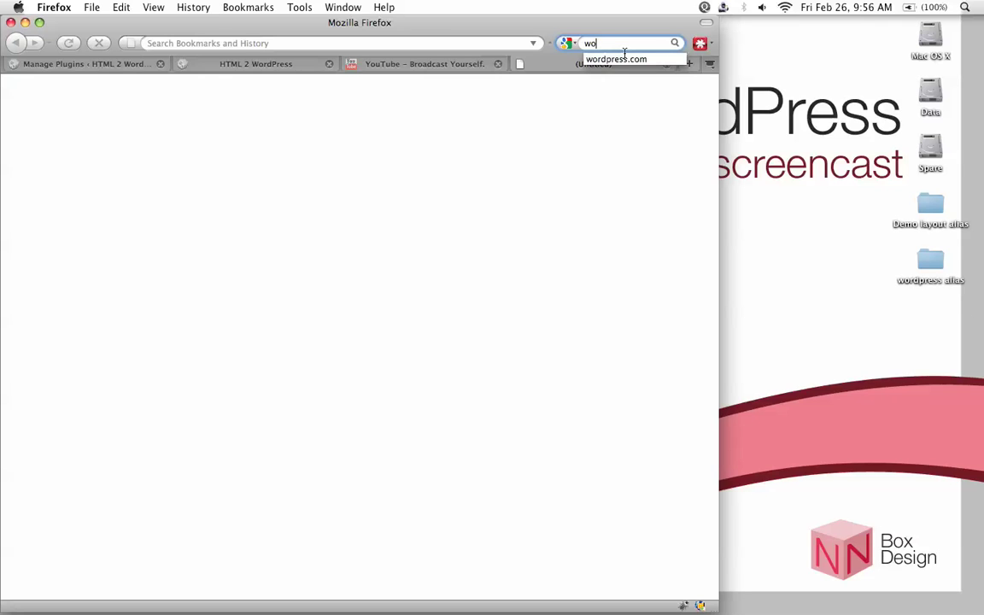
text(rdpress.com)
key(Return)
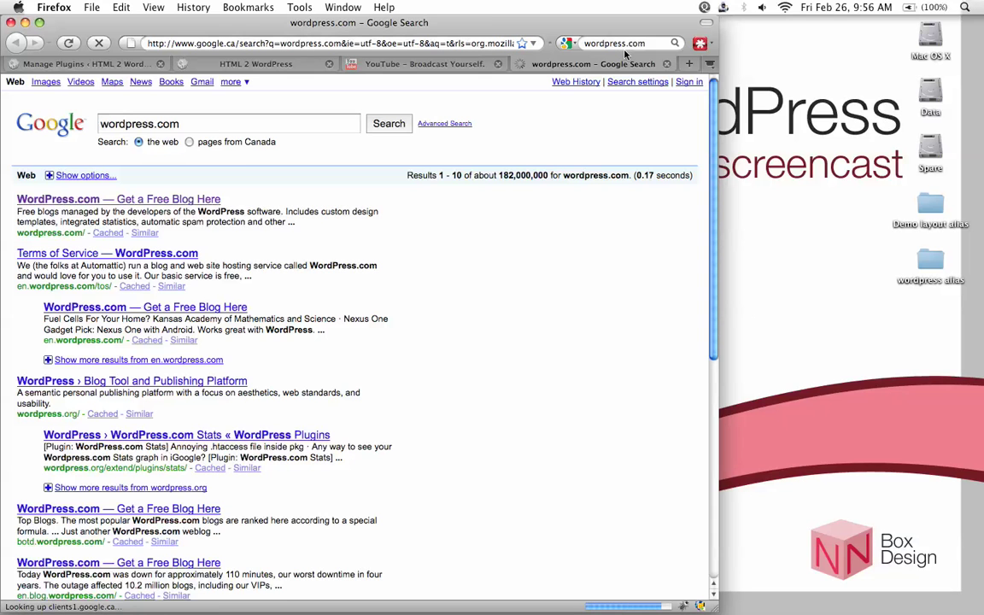
click(150, 200)
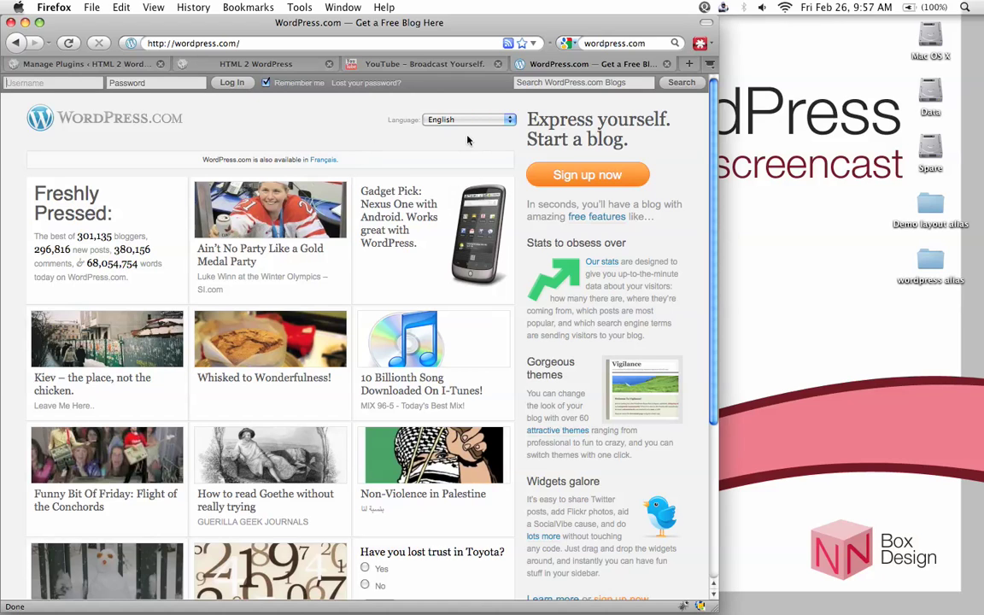
Step: Open the WordPress.com sign-up form and choose the "Just a username, please." option
click(571, 177)
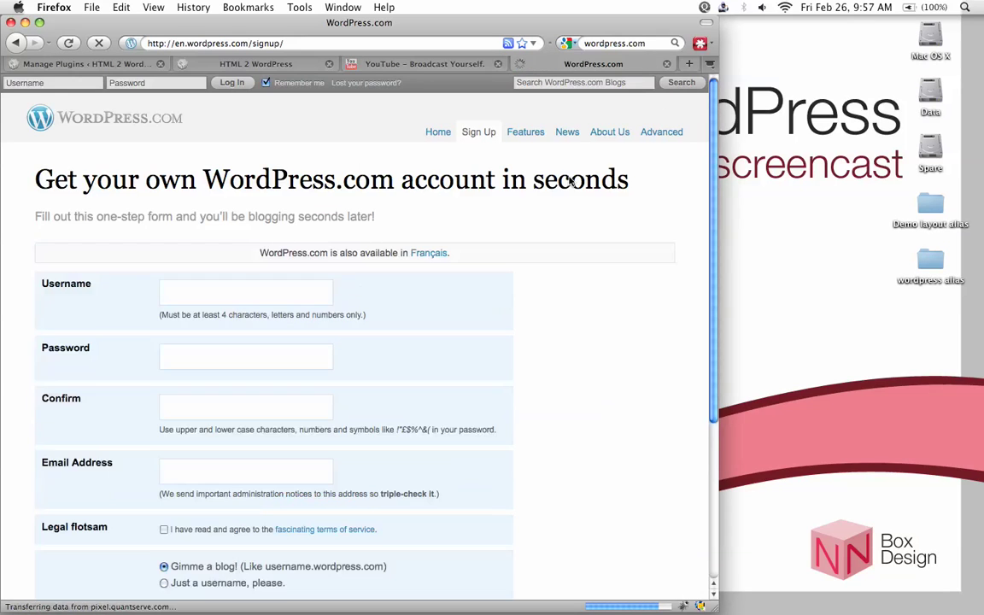
click(640, 78)
scroll(522, 223, down, 1)
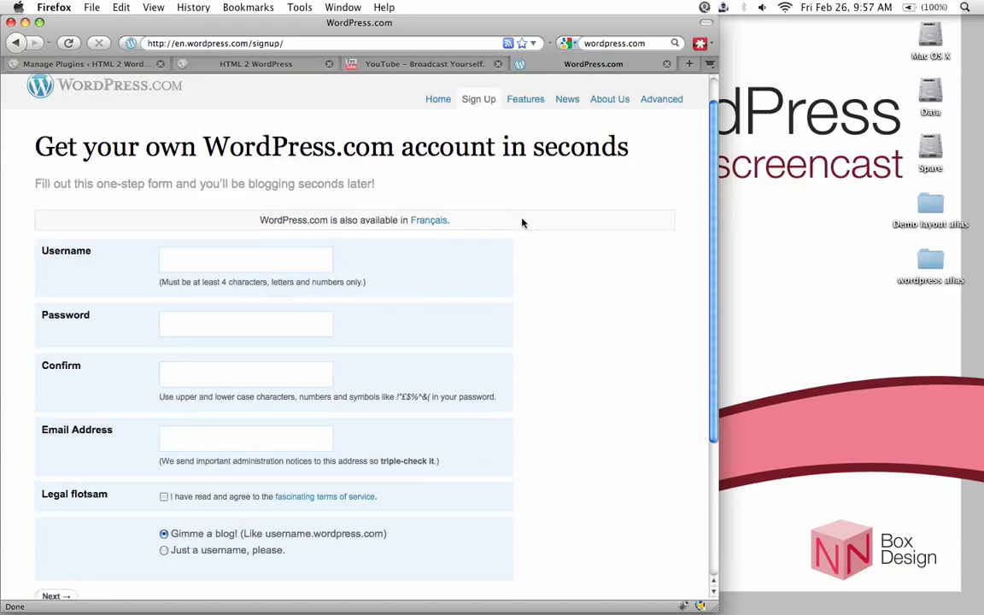
scroll(523, 223, down, 1)
scroll(276, 221, down, 2)
scroll(266, 224, down, 1)
scroll(284, 243, down, 2)
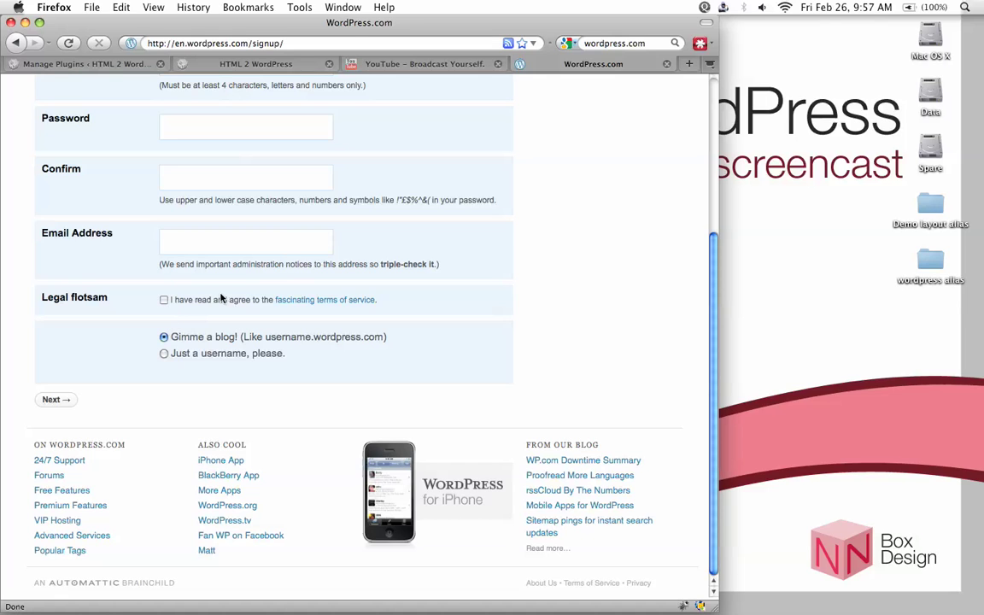
click(165, 354)
scroll(501, 310, up, 5)
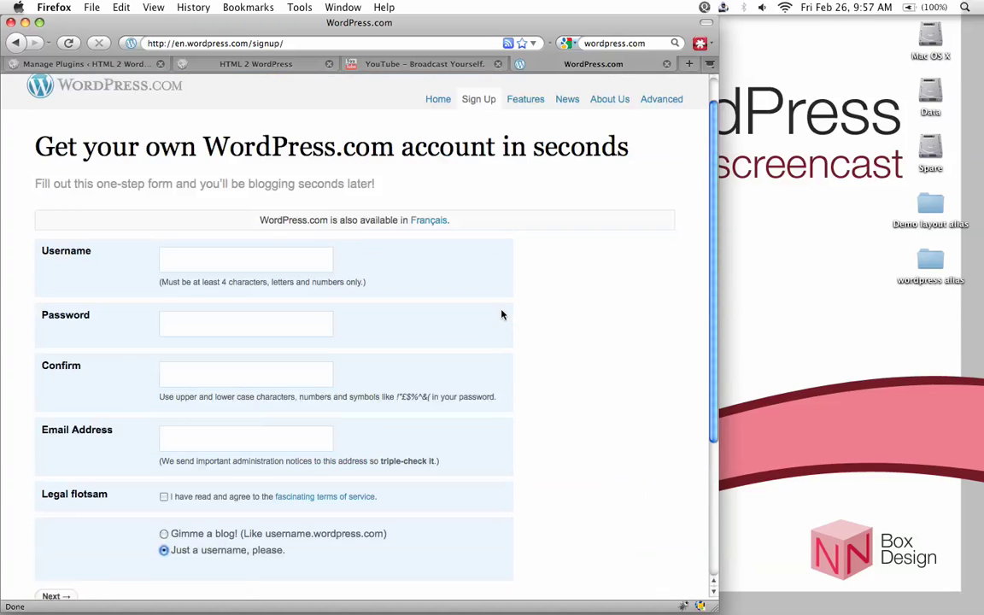
scroll(376, 217, up, 1)
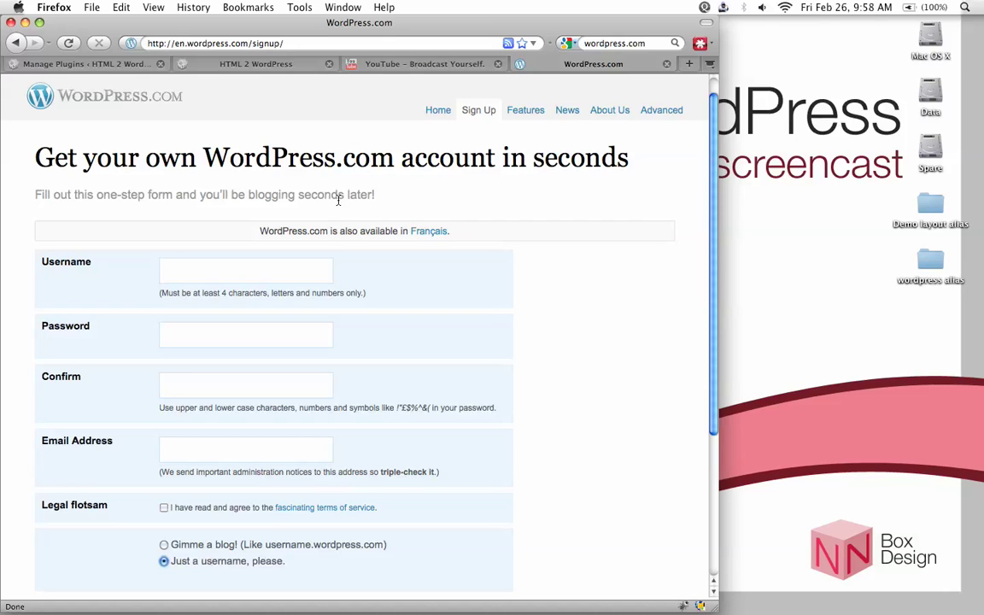
Step: In the Akismet configuration, enable automatic discarding of spam comments on posts older than a month and update the options
click(114, 64)
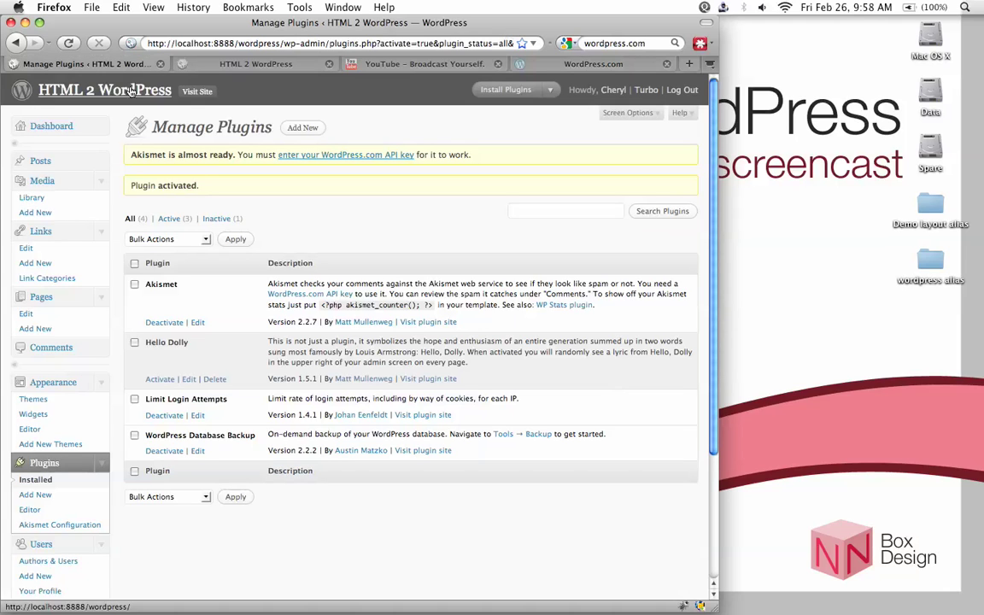
click(341, 159)
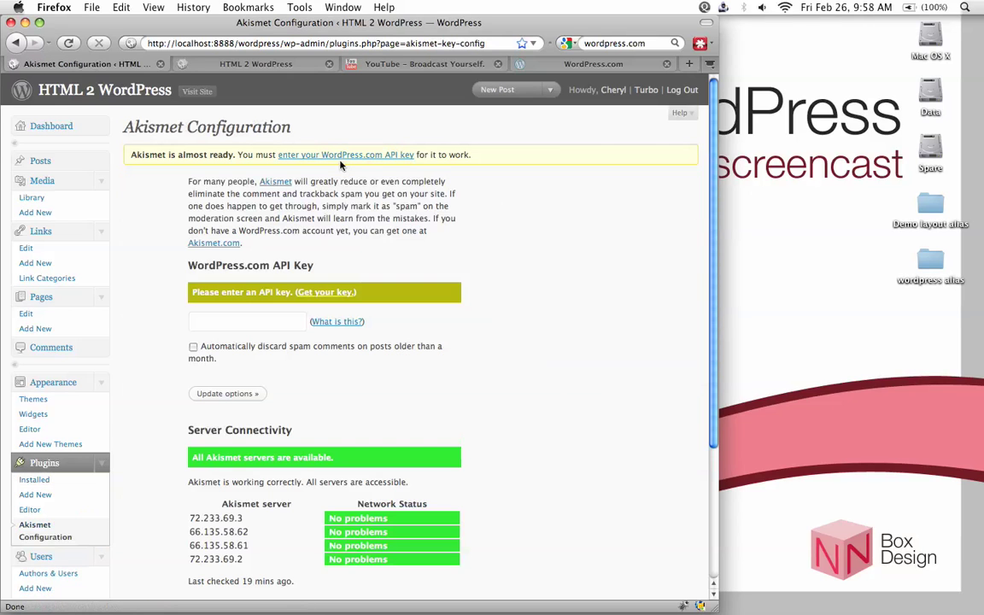
scroll(341, 171, down, 3)
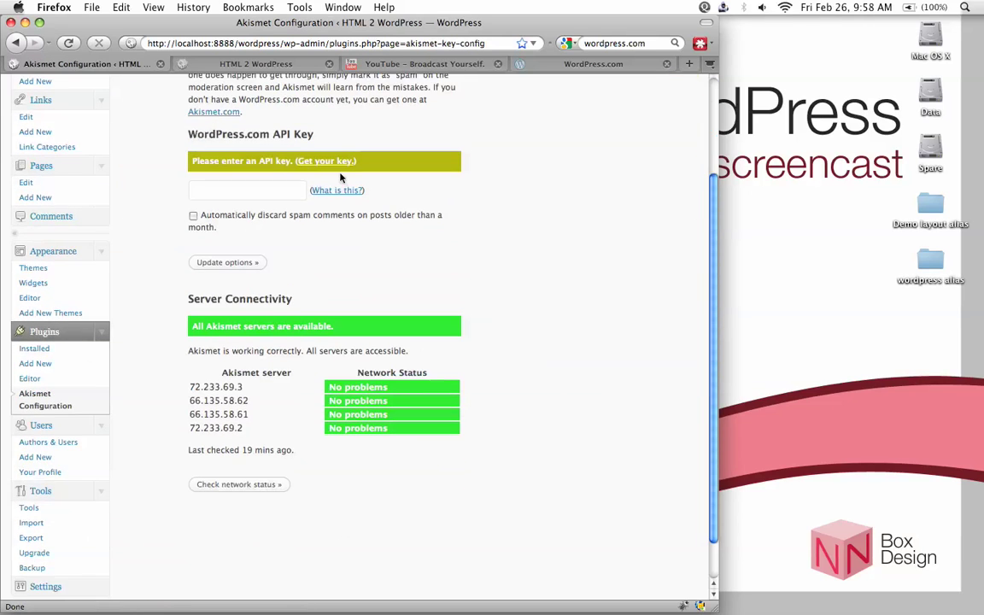
click(254, 197)
click(194, 216)
scroll(304, 246, down, 1)
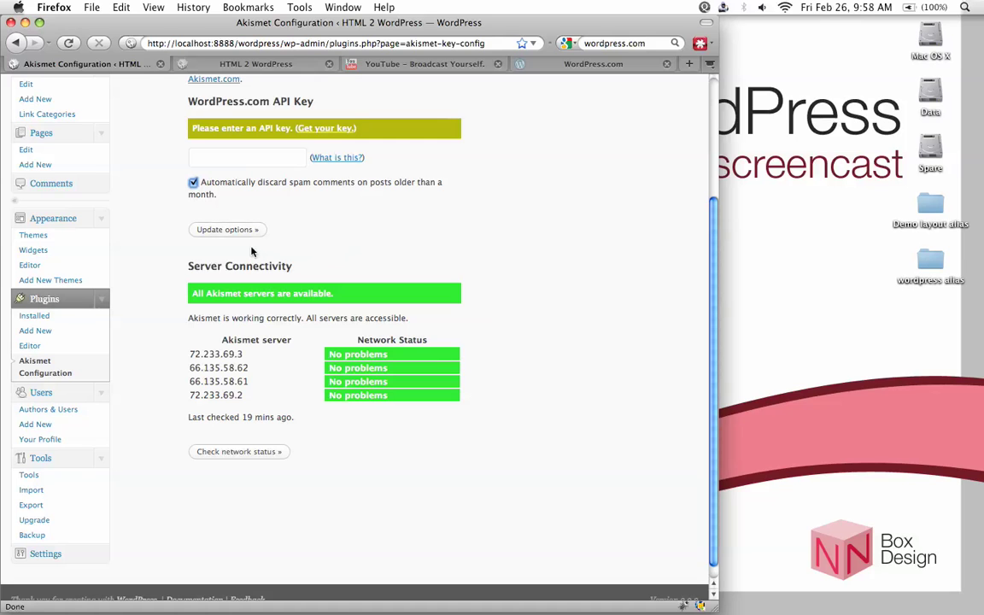
click(250, 234)
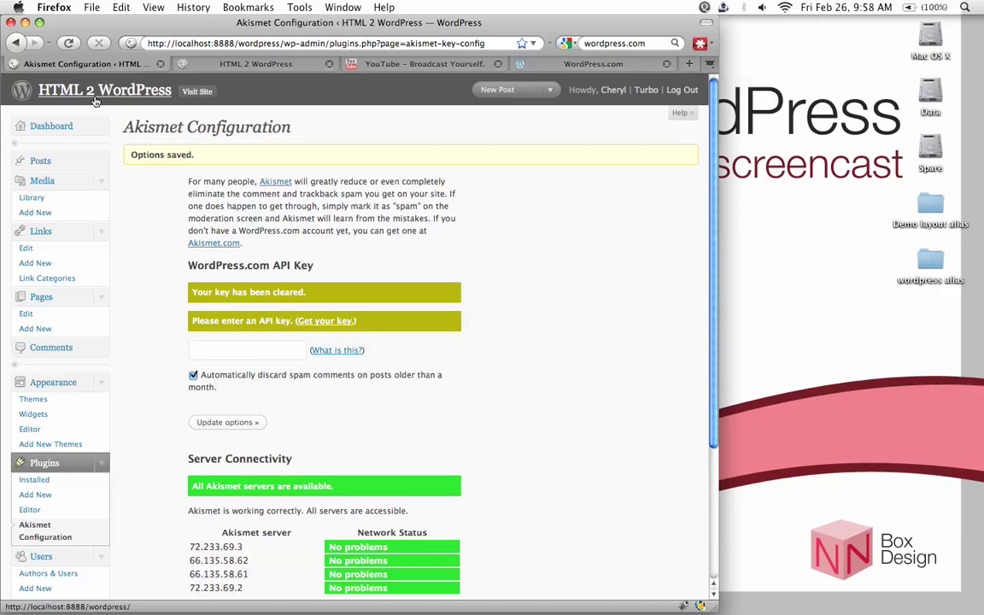
Step: Go back to the Manage Plugins page and deactivate the Akismet plugin
click(17, 44)
click(16, 44)
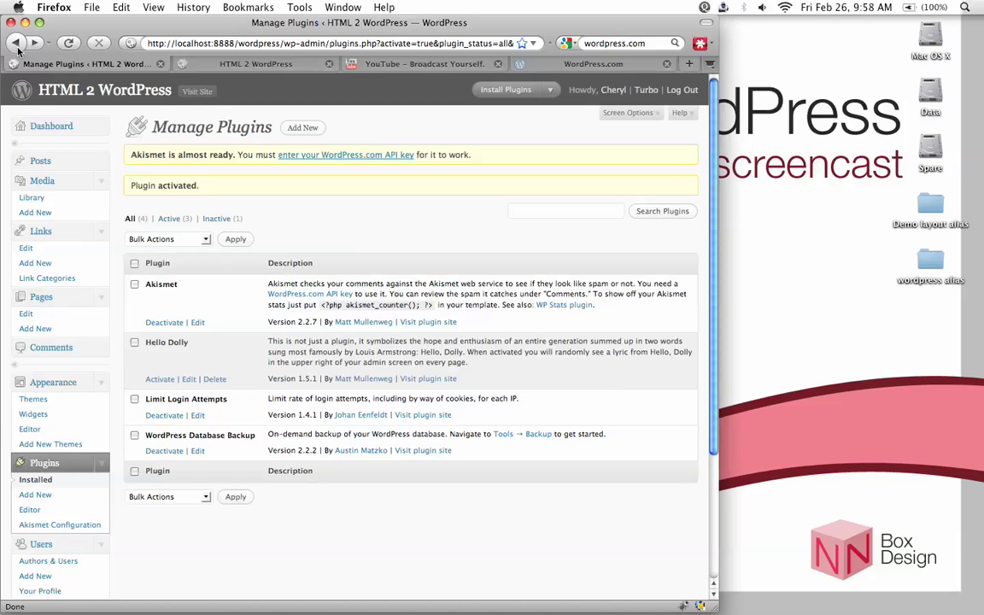
click(69, 43)
scroll(230, 275, down, 1)
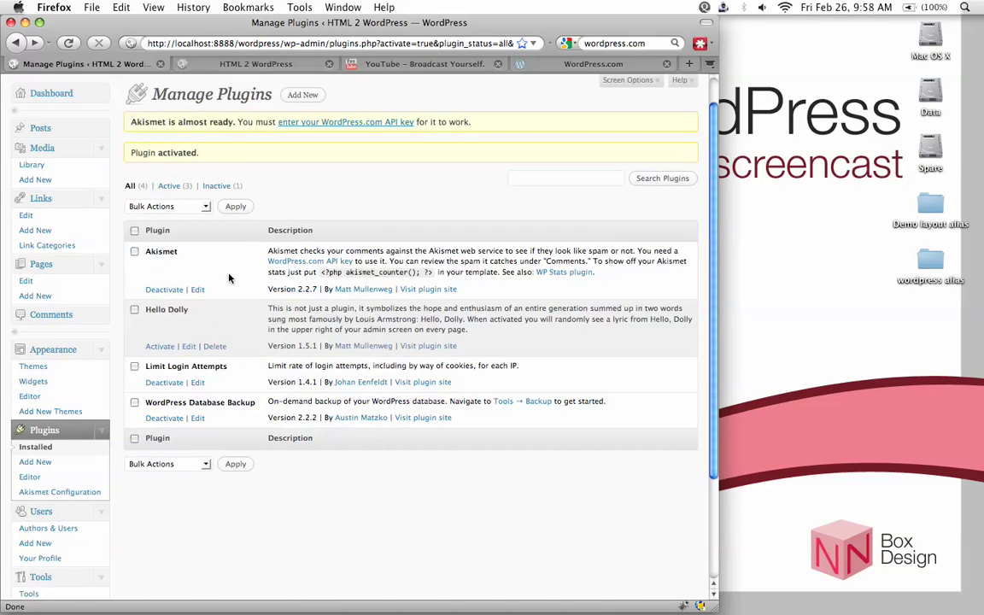
click(167, 289)
scroll(234, 259, down, 3)
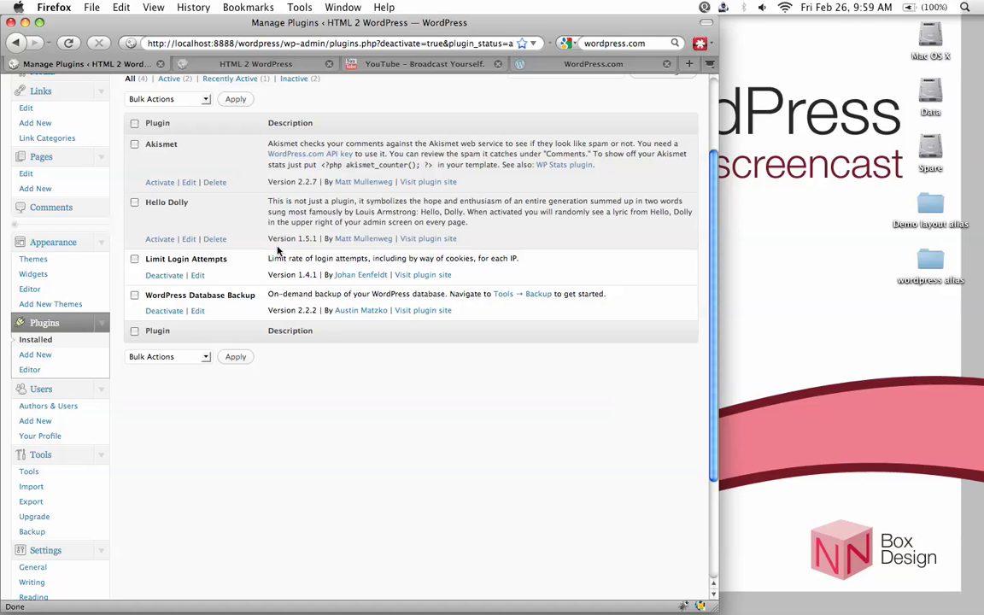
scroll(256, 282, up, 3)
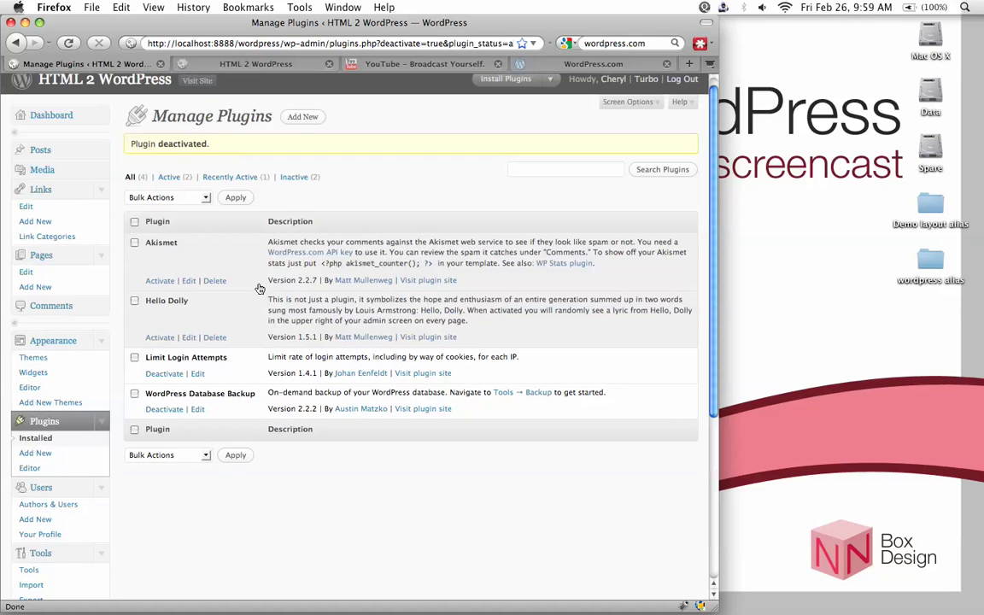
Step: Open the page for adding new plugins and search by term for "google xml sitemaps"
scroll(114, 237, down, 4)
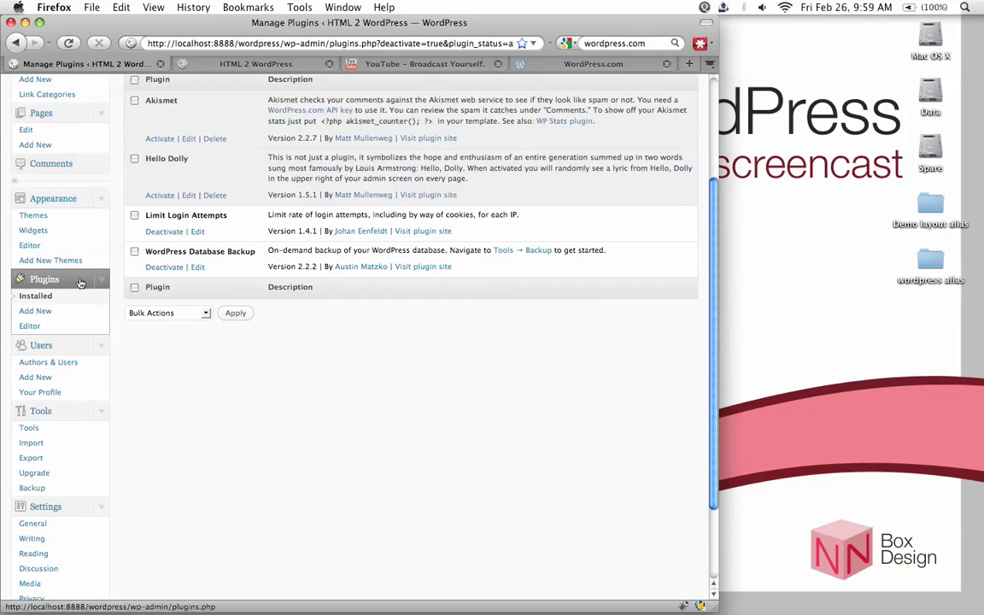
click(48, 313)
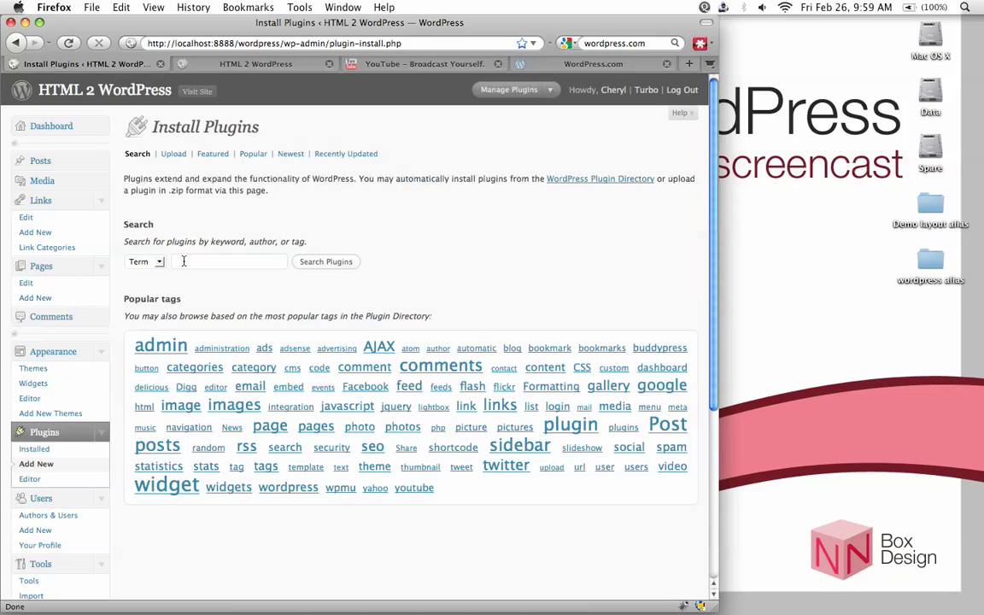
scroll(219, 270, down, 2)
click(210, 198)
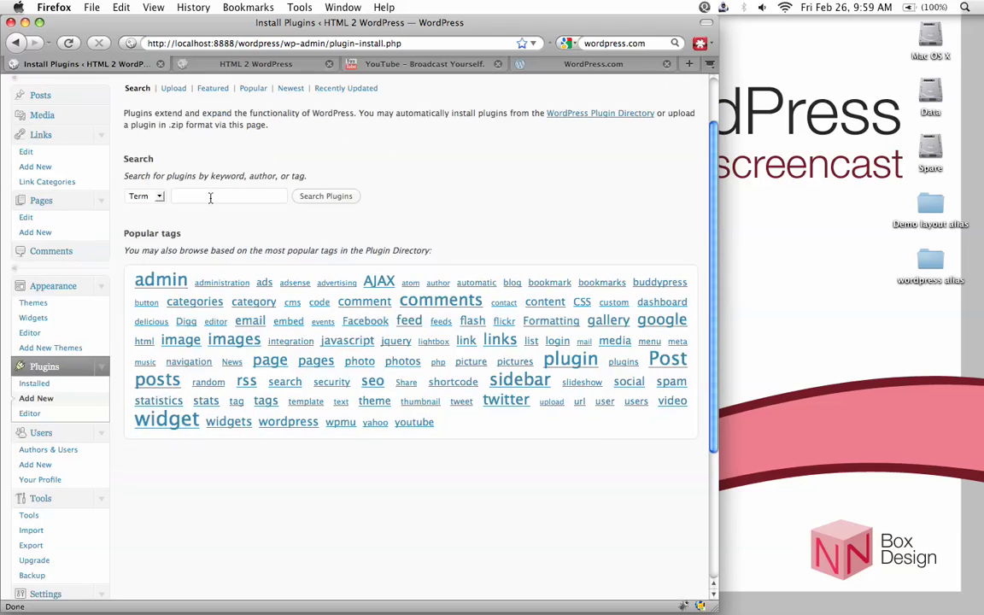
text(google xml sitemaps)
click(305, 200)
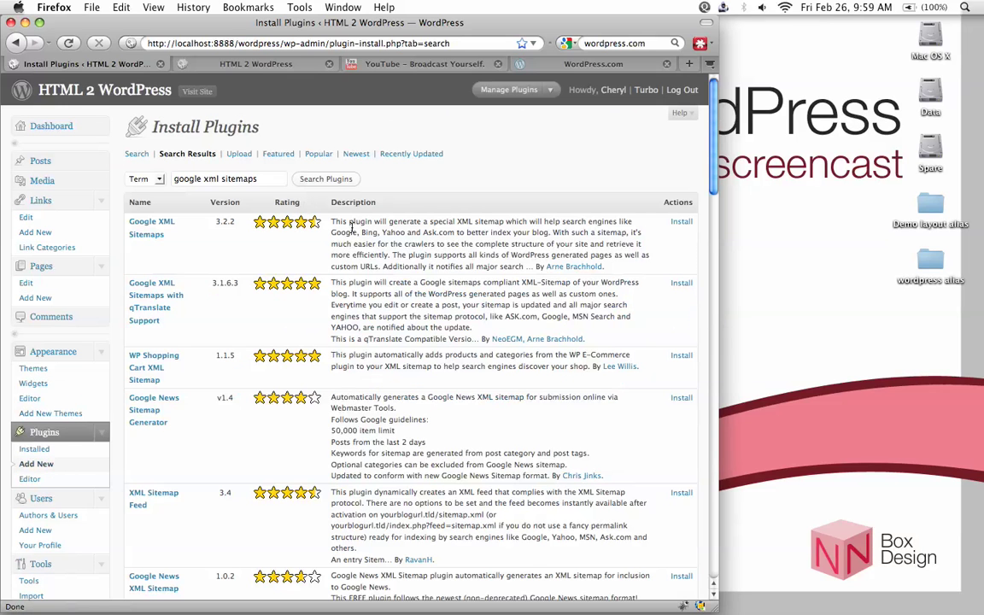
Step: Install the Google XML Sitemaps 3.2.2 plugin from the search results and activate it
scroll(316, 210, down, 1)
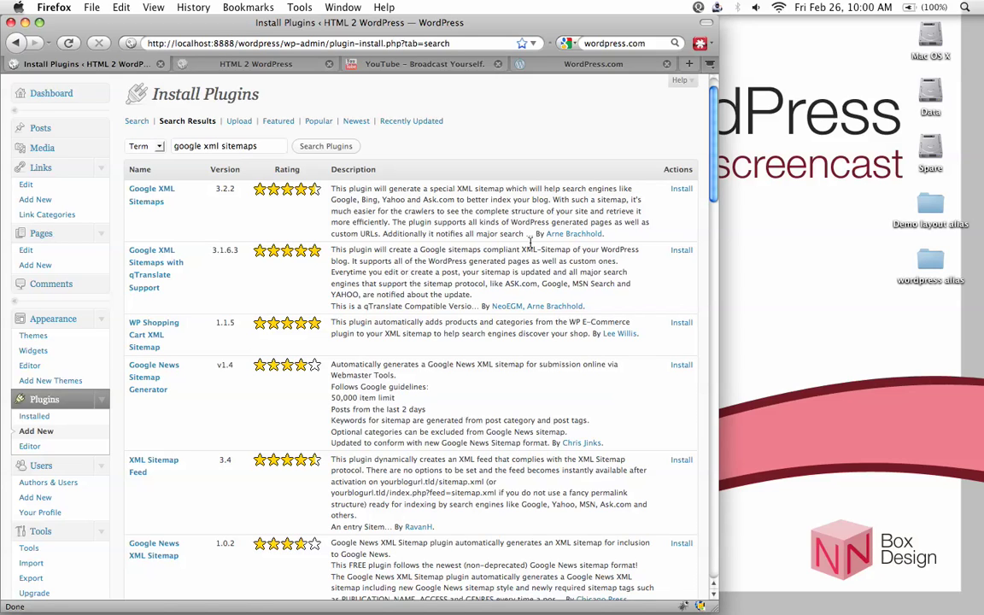
click(683, 190)
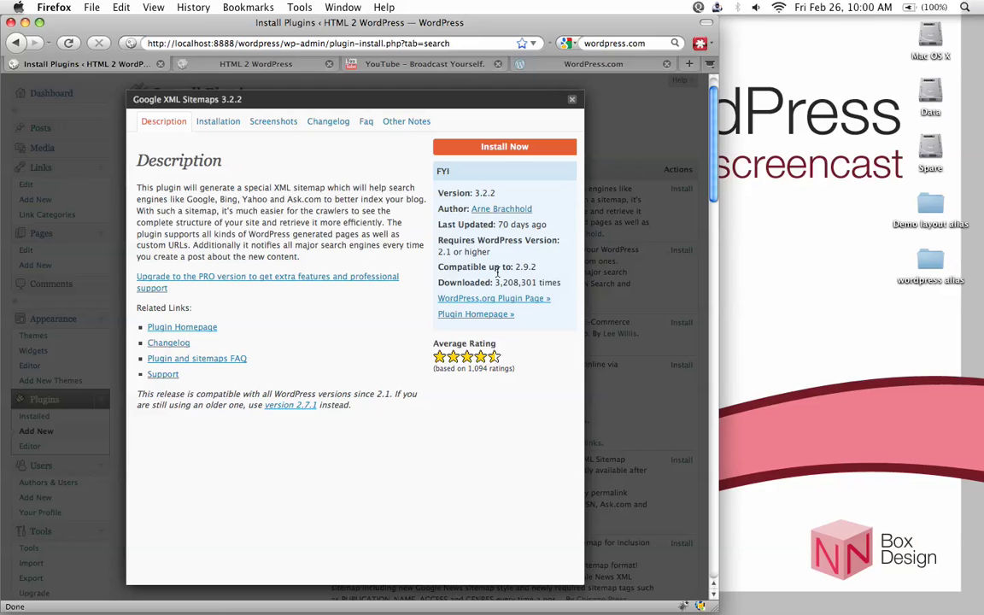
click(491, 151)
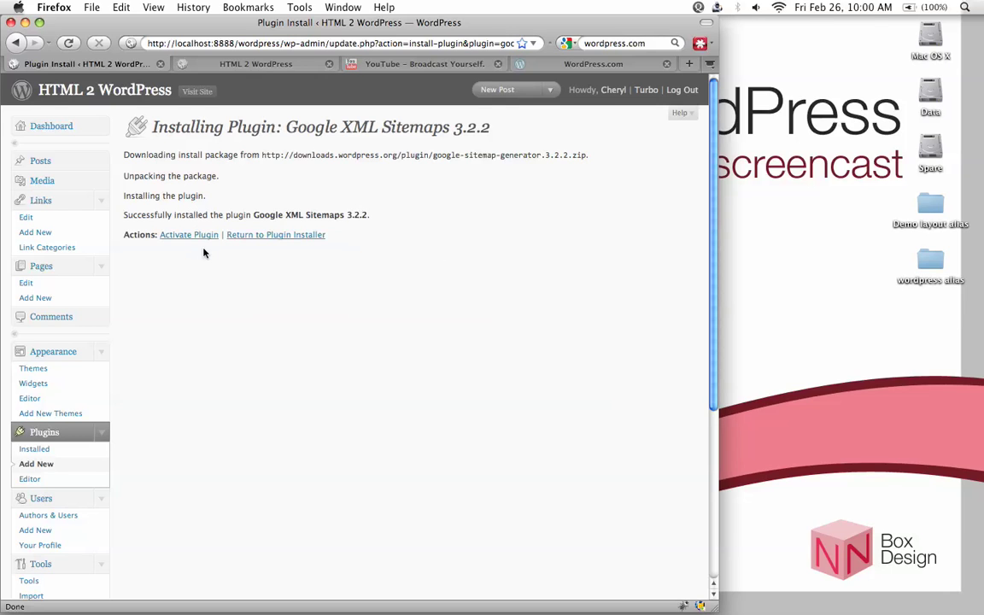
click(200, 239)
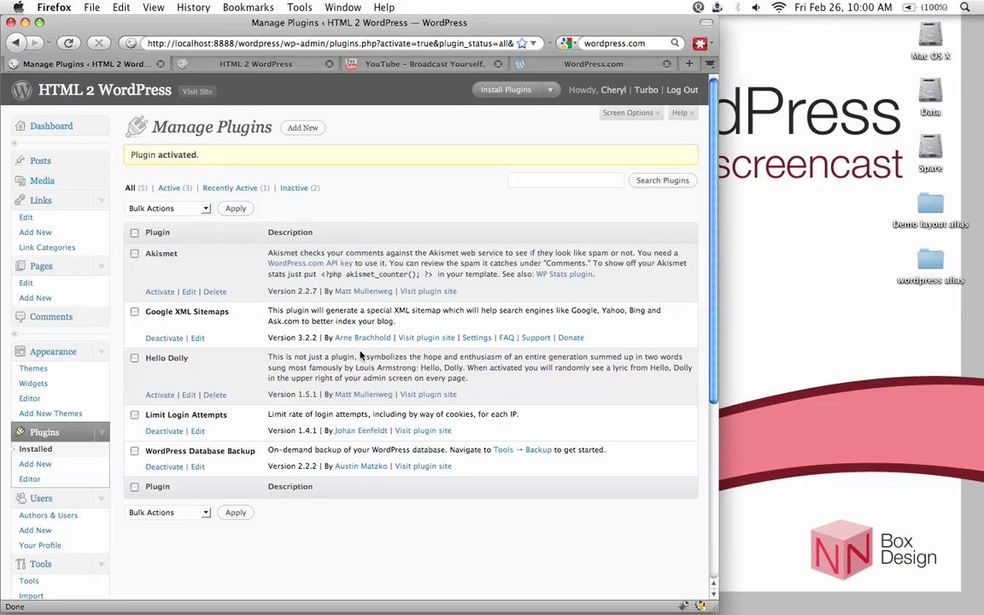
scroll(427, 336, down, 1)
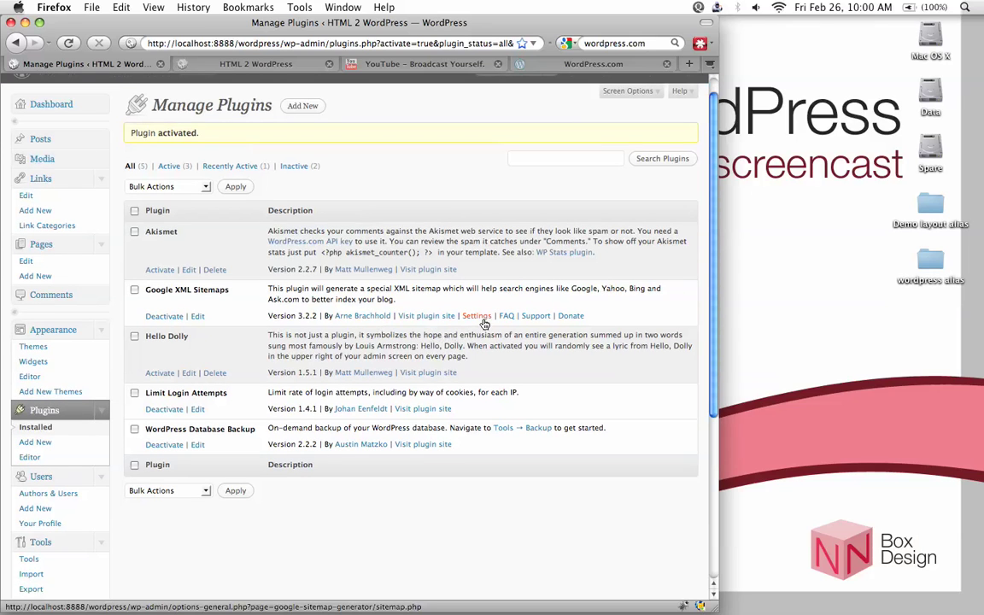
Step: Open the settings of the Google XML Sitemaps plugin and read the notice about search engine blocking
click(482, 321)
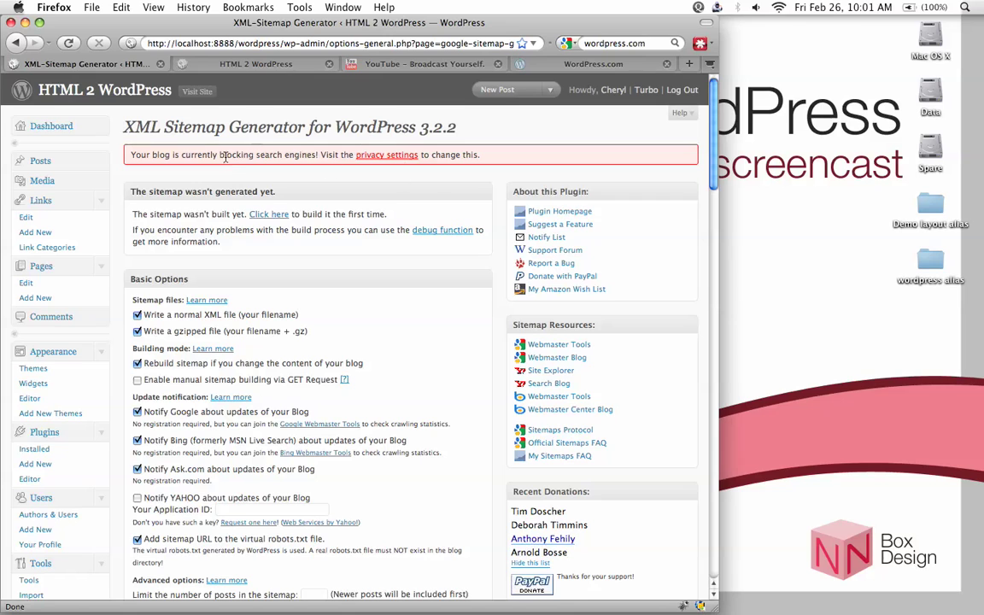
drag(240, 157, 311, 164)
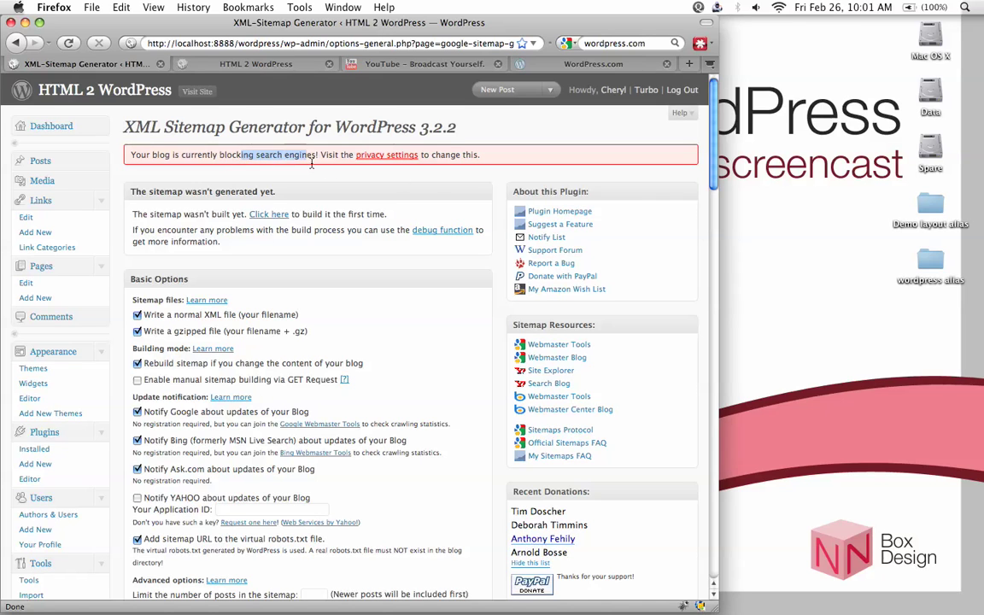
click(394, 219)
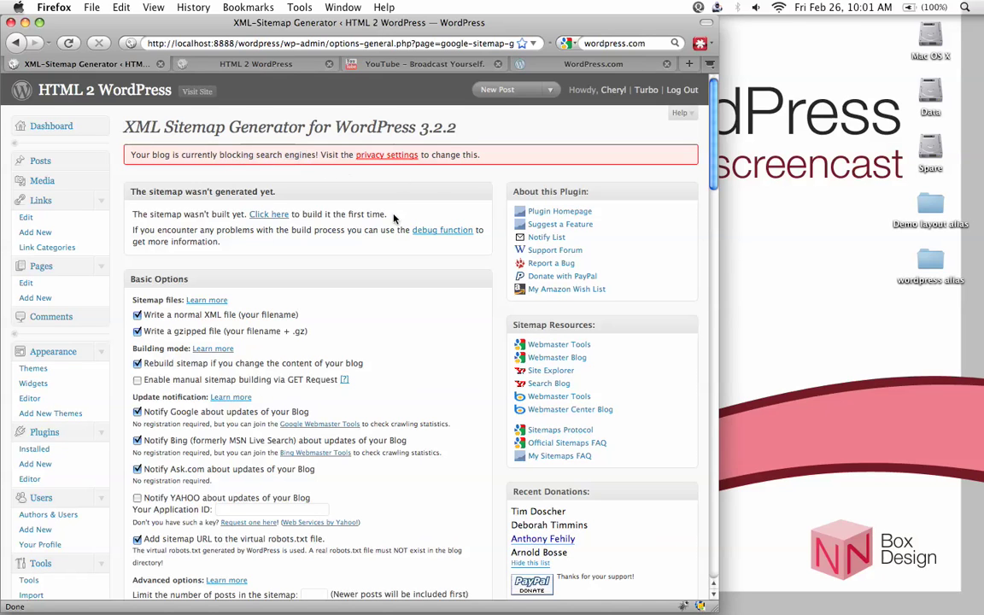
Step: Examine the sitemap generator's basic options, including sitemap files, building mode, update notifications and advanced options
scroll(394, 218, down, 2)
scroll(299, 251, up, 2)
scroll(401, 261, down, 1)
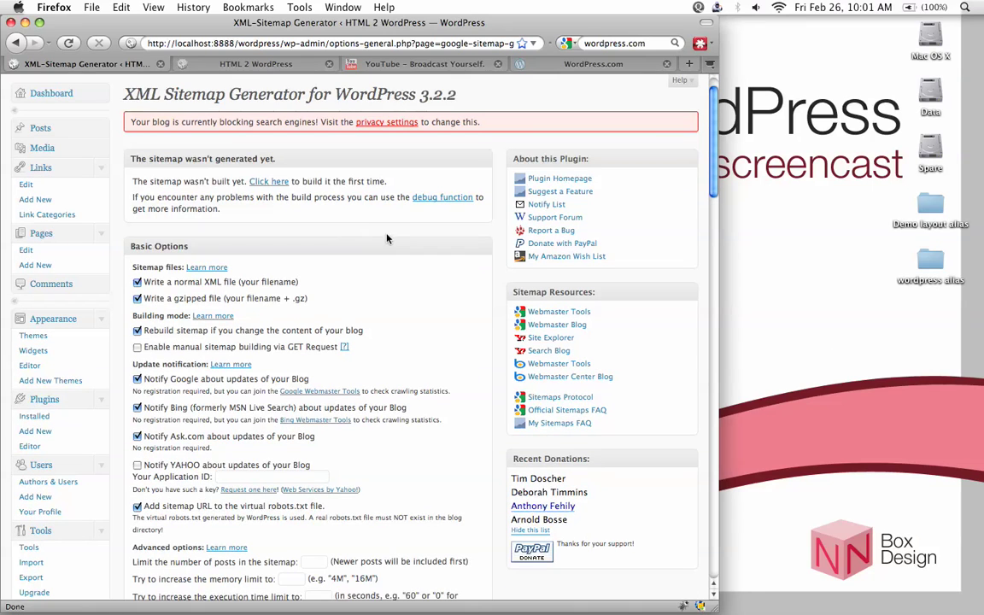
scroll(392, 267, down, 1)
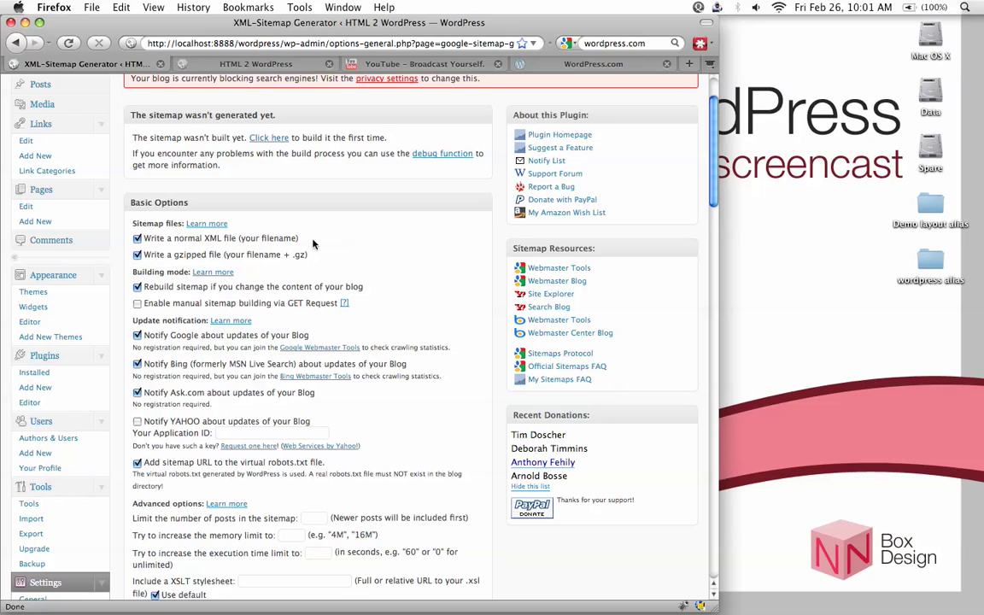
scroll(298, 248, down, 1)
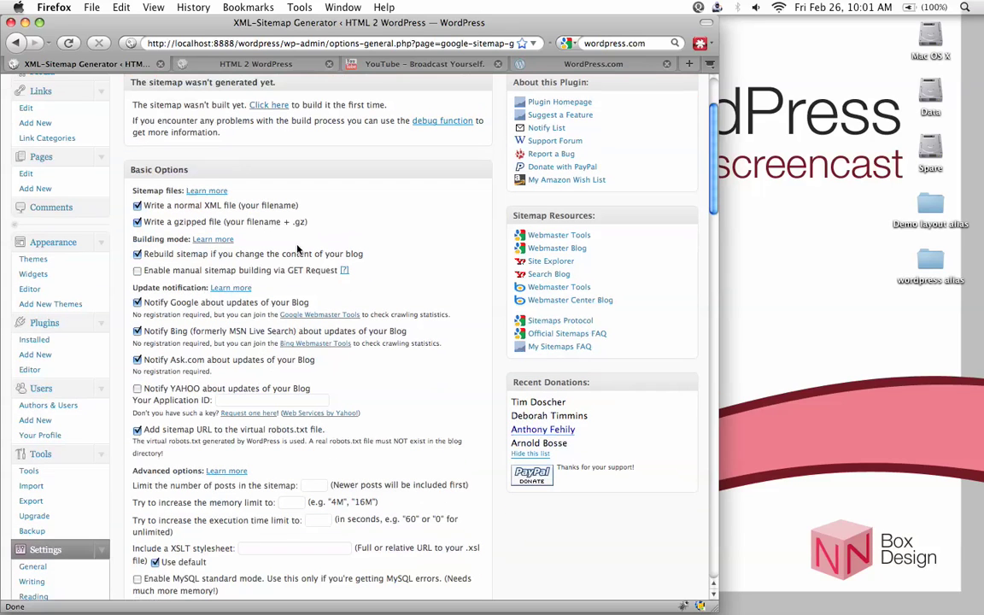
scroll(298, 248, down, 1)
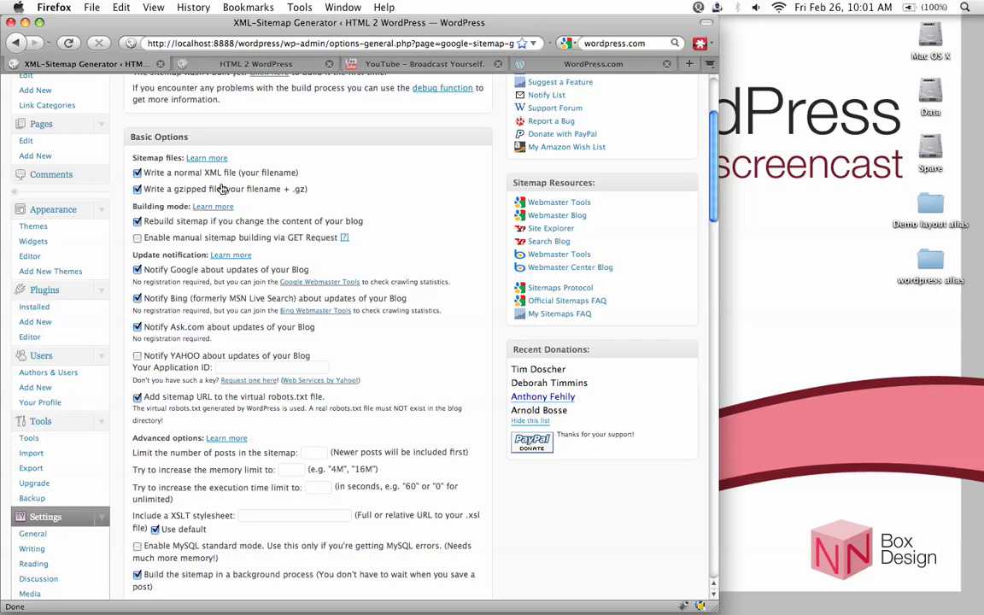
scroll(286, 176, down, 1)
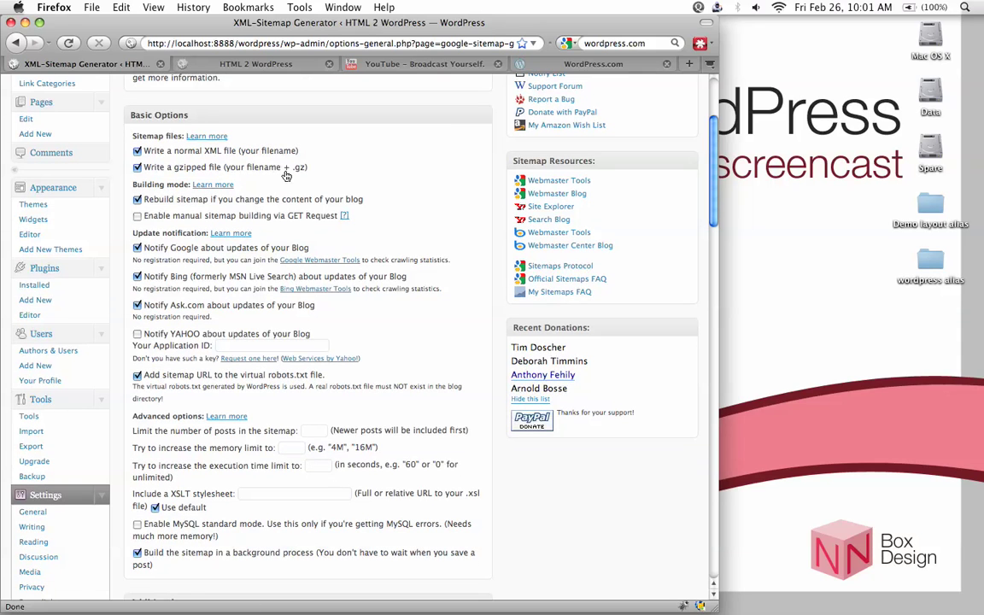
scroll(286, 175, down, 1)
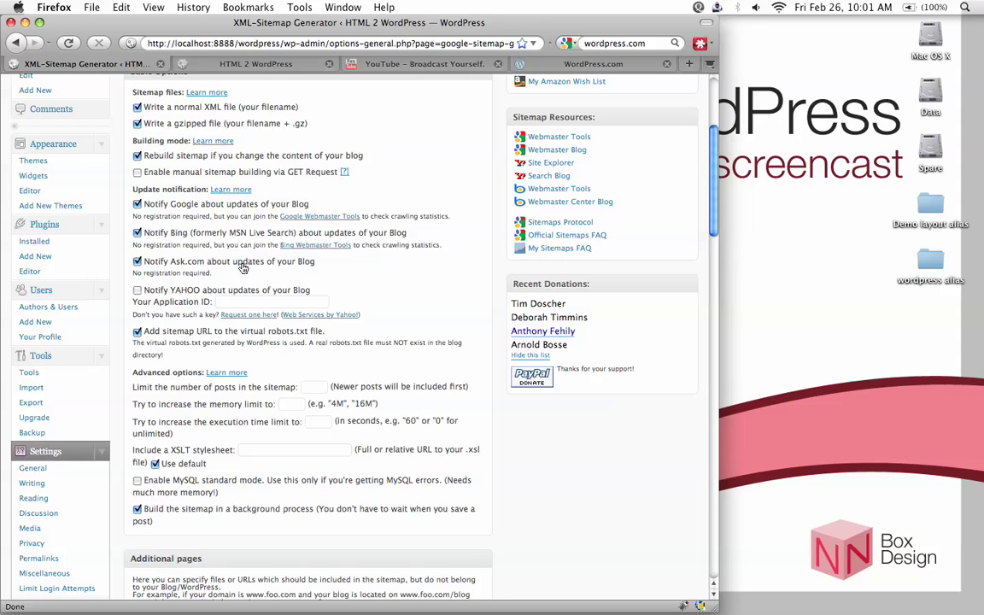
scroll(347, 263, down, 4)
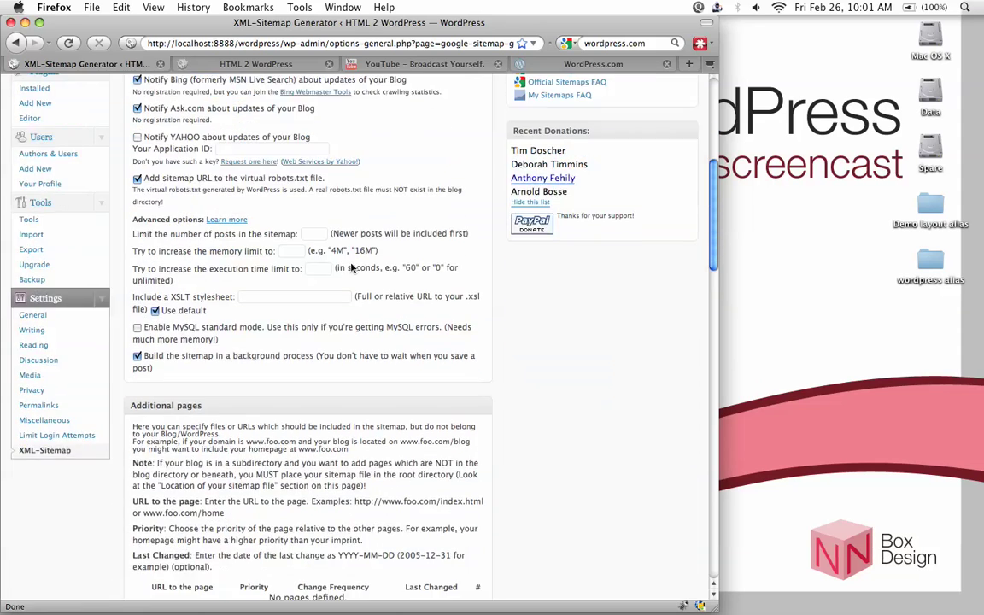
Step: Review the sitemap settings for additional pages, post priority, file location, sitemap content, excluded items, change frequencies and priorities
scroll(338, 291, down, 5)
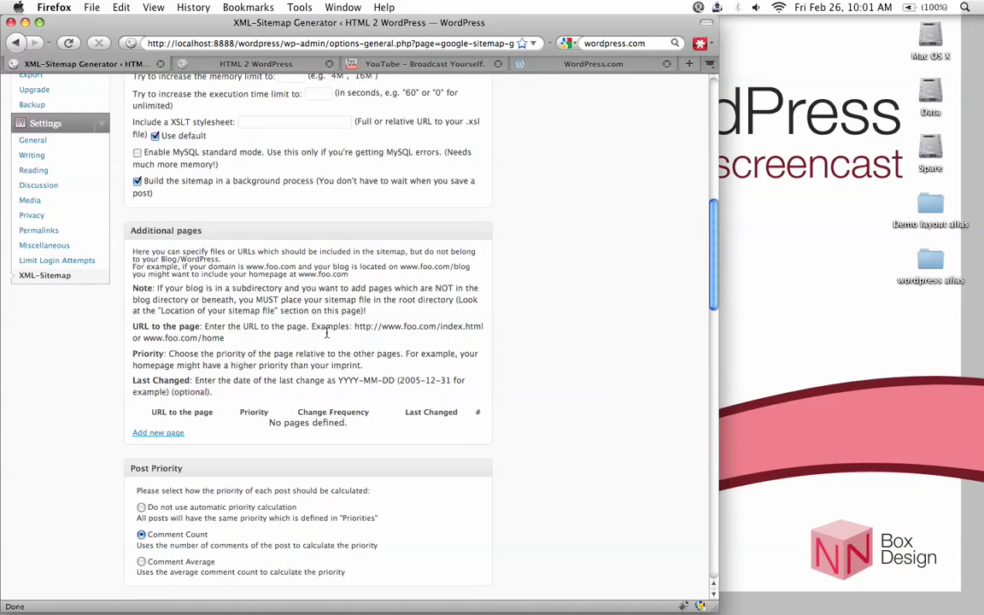
scroll(323, 332, down, 3)
scroll(334, 346, down, 3)
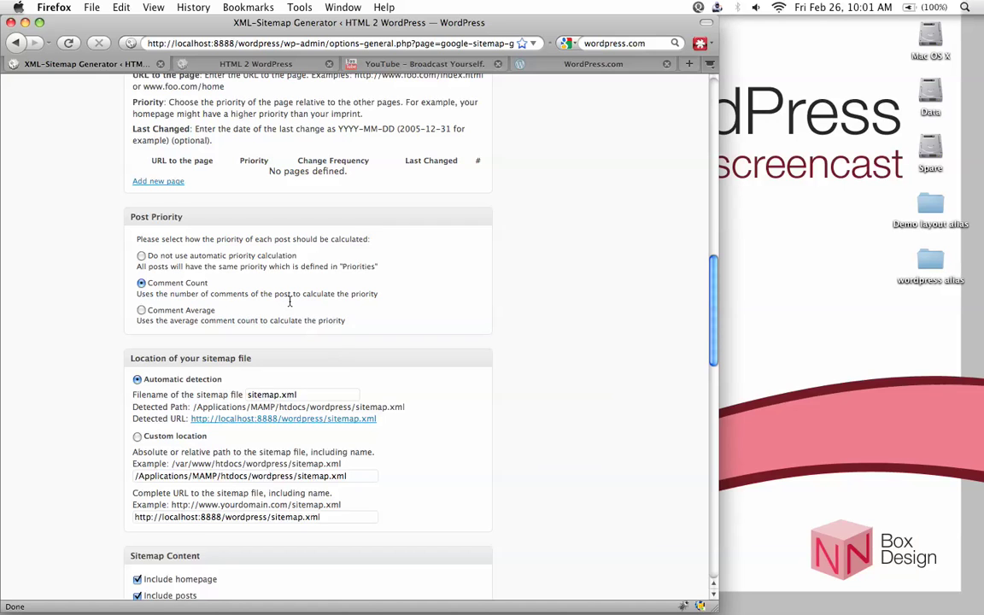
scroll(291, 301, down, 1)
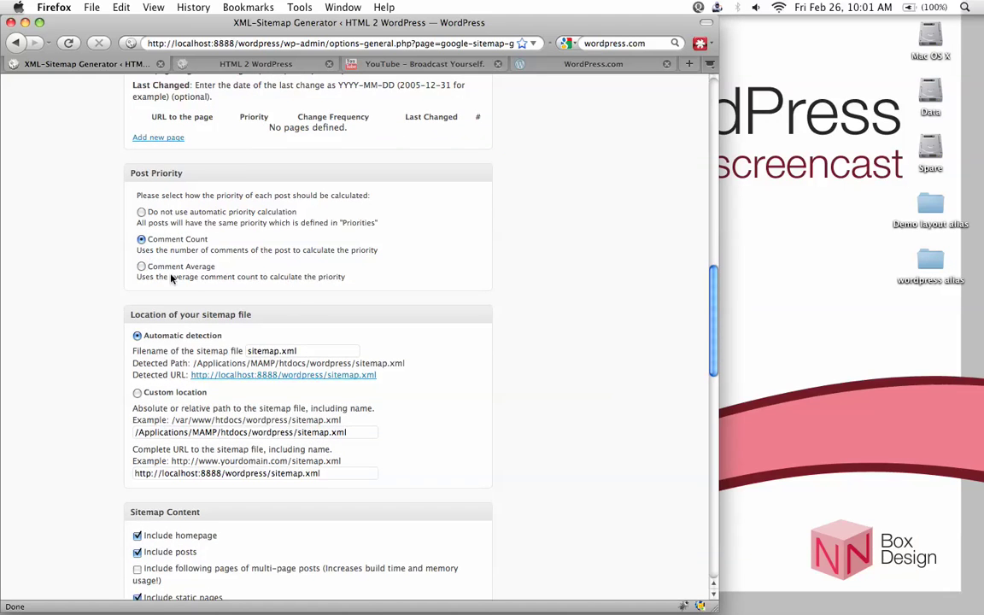
scroll(256, 257, down, 1)
scroll(347, 253, down, 7)
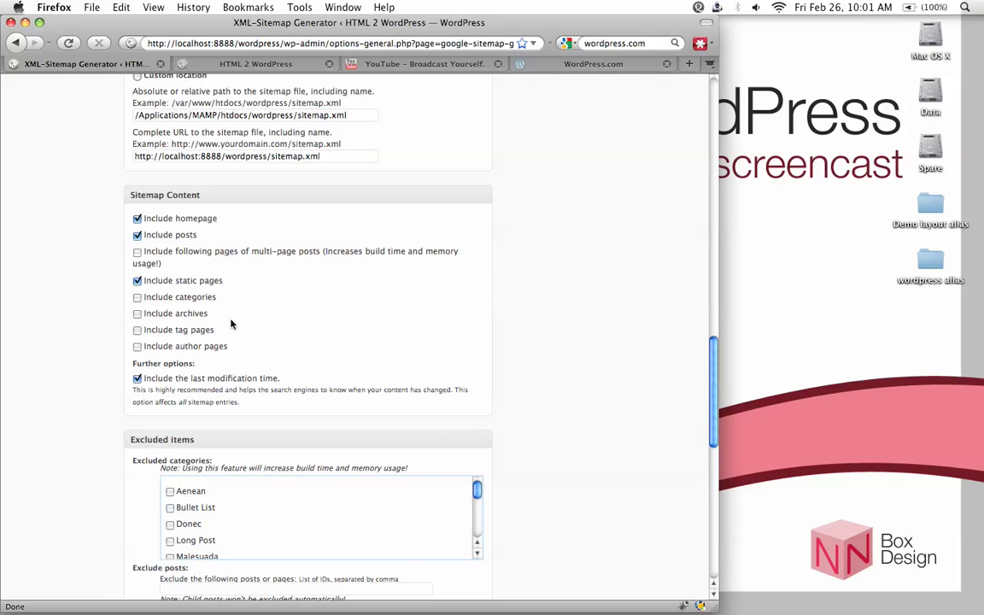
scroll(272, 312, down, 3)
scroll(272, 299, down, 4)
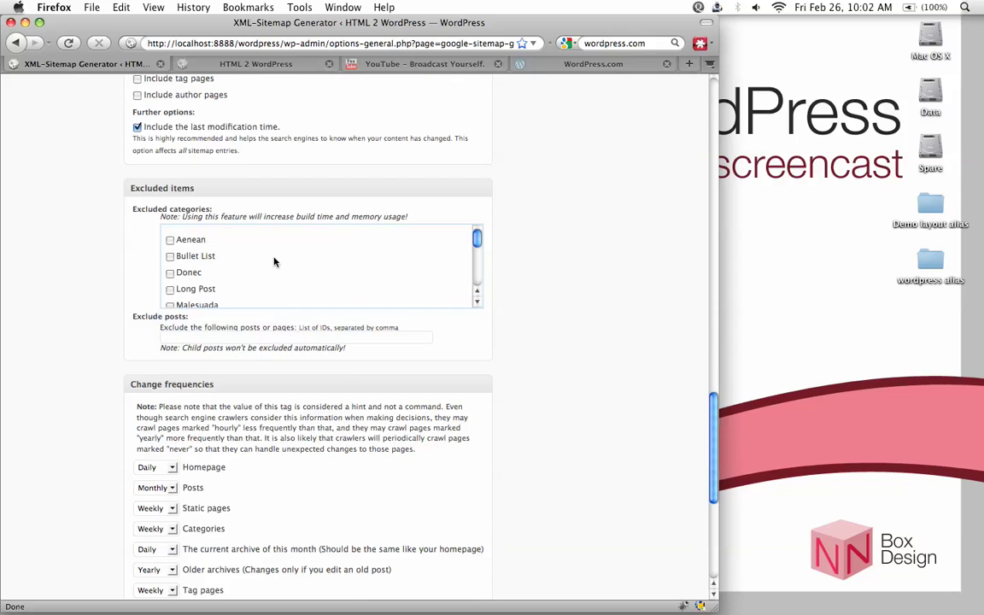
scroll(407, 300, down, 2)
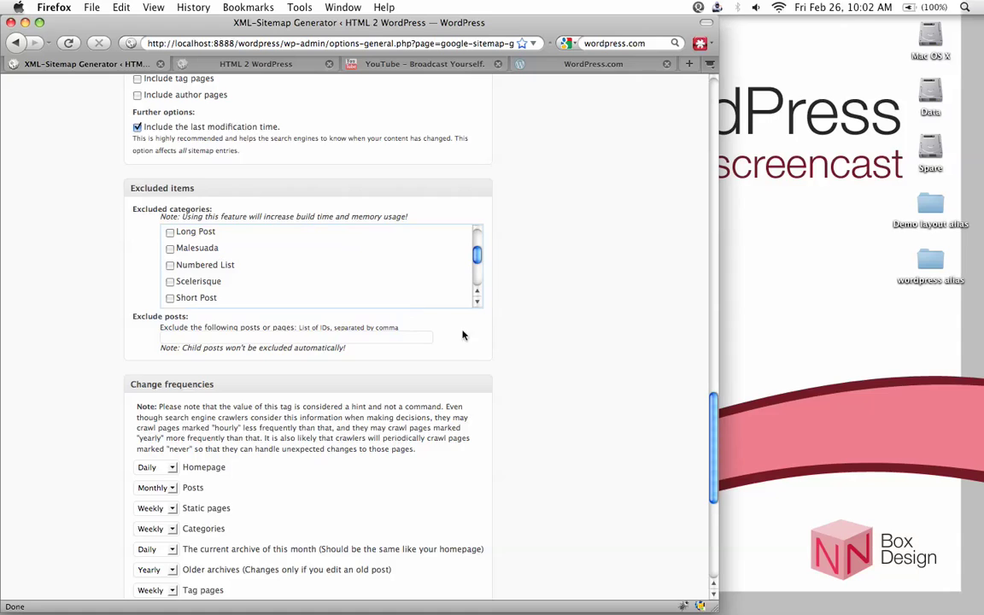
scroll(472, 337, down, 4)
scroll(472, 339, down, 1)
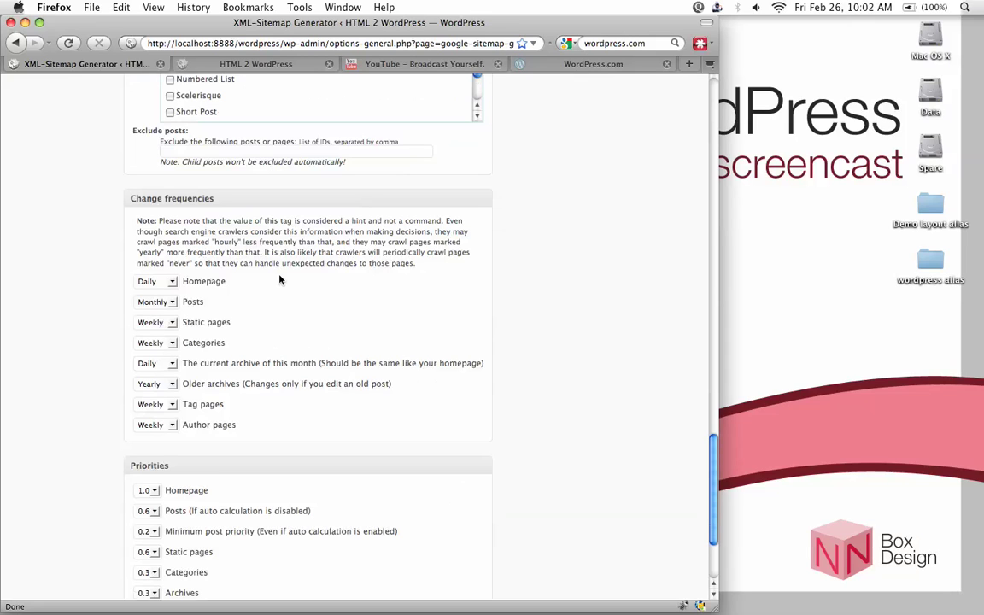
scroll(336, 318, down, 5)
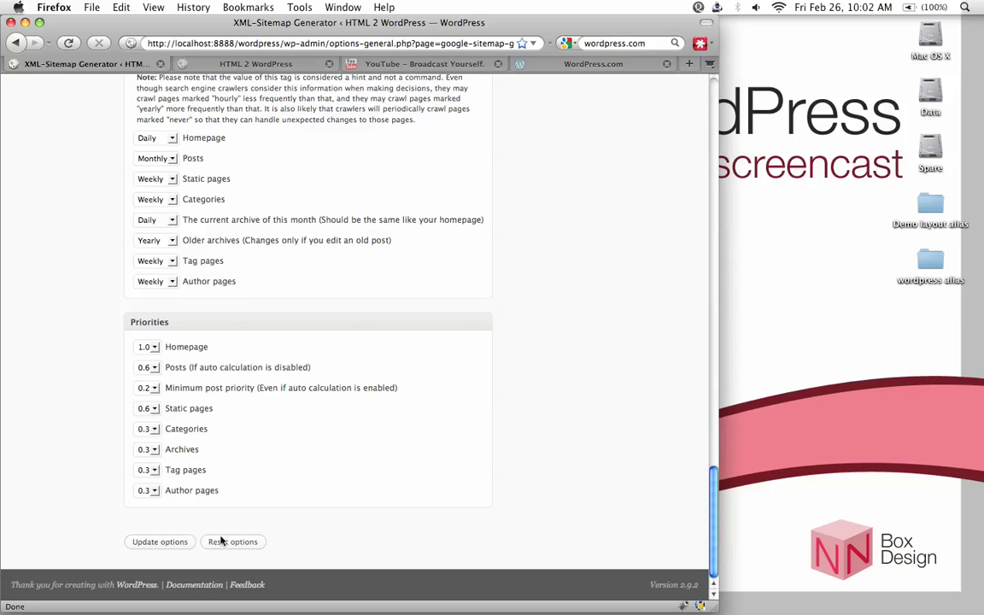
Step: Build the XML sitemap for the first time with the current default options
scroll(585, 416, up, 15)
scroll(588, 418, up, 10)
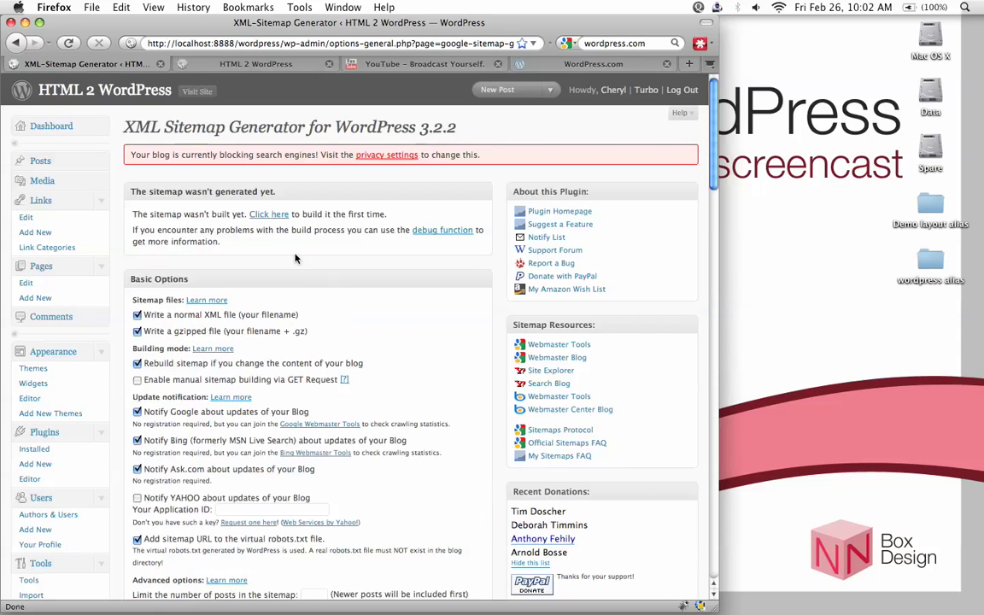
click(265, 216)
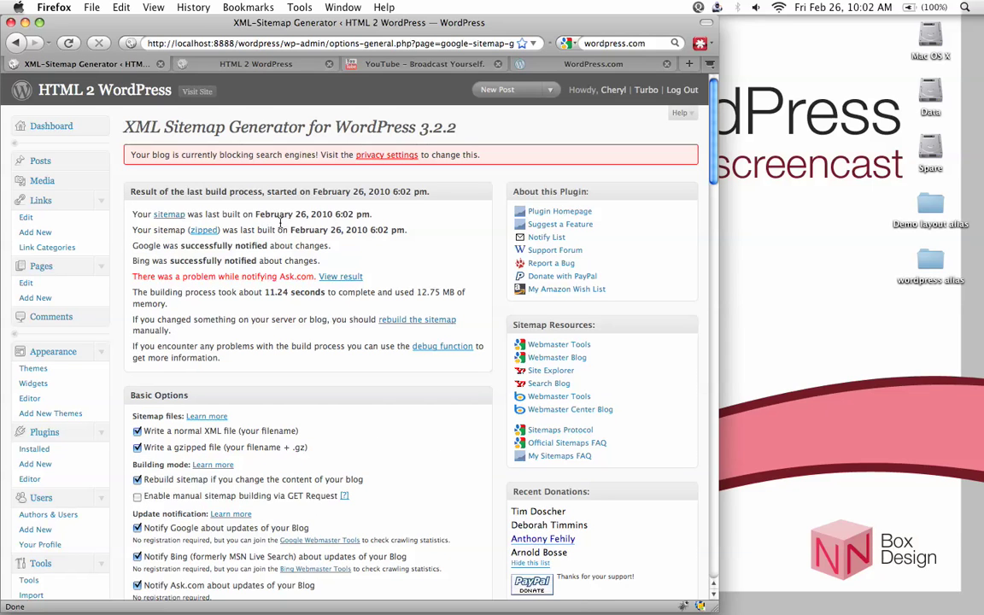
Step: Read the result of the last sitemap build, including the build dates and search engine notifications
drag(280, 222, 130, 213)
click(429, 265)
scroll(285, 330, down, 1)
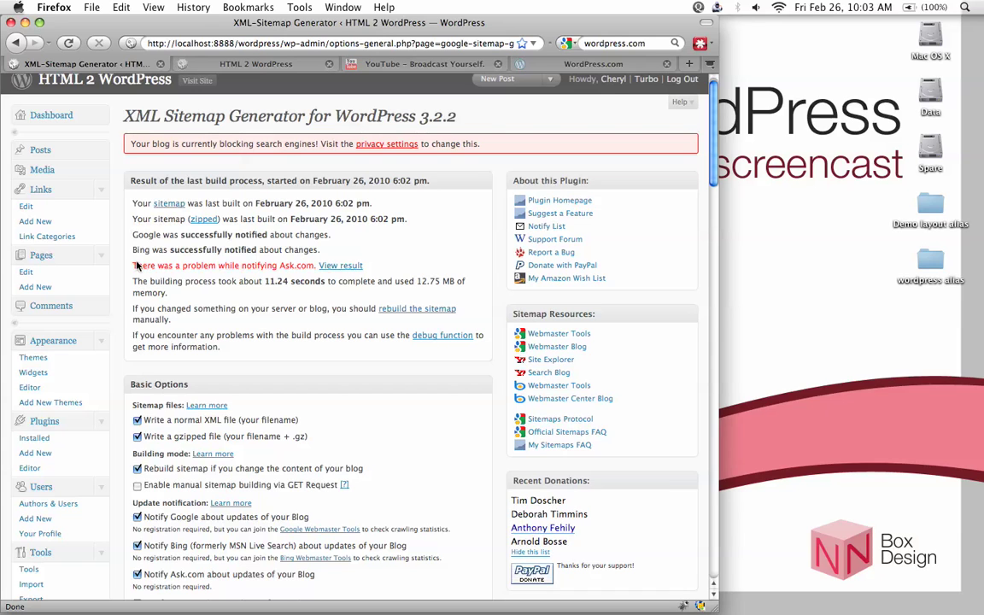
scroll(135, 266, down, 1)
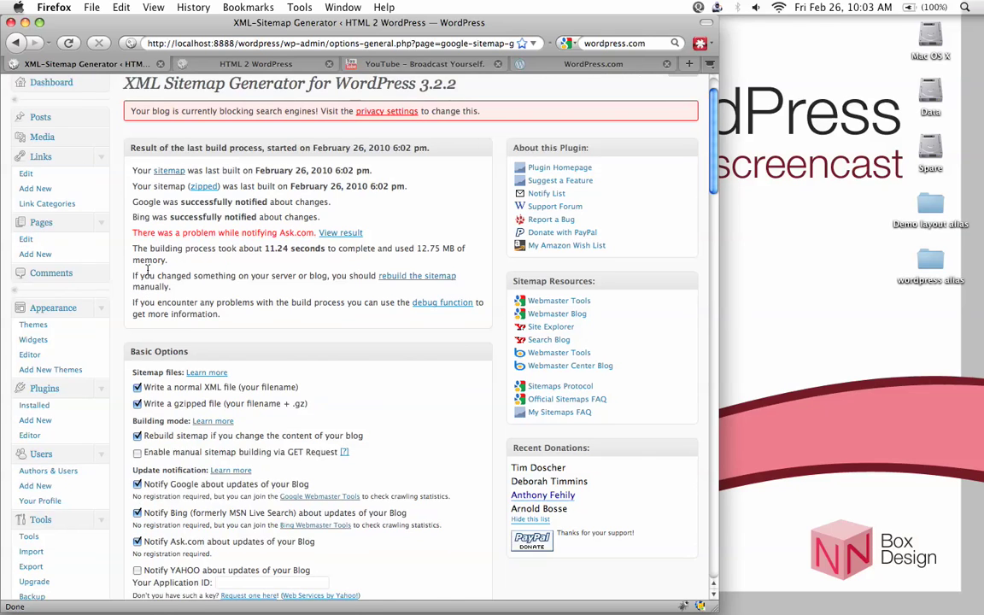
Step: Open the page for adding new plugins and enter "HeadSpace2 SEO" as the search term
scroll(132, 246, down, 3)
scroll(60, 311, down, 2)
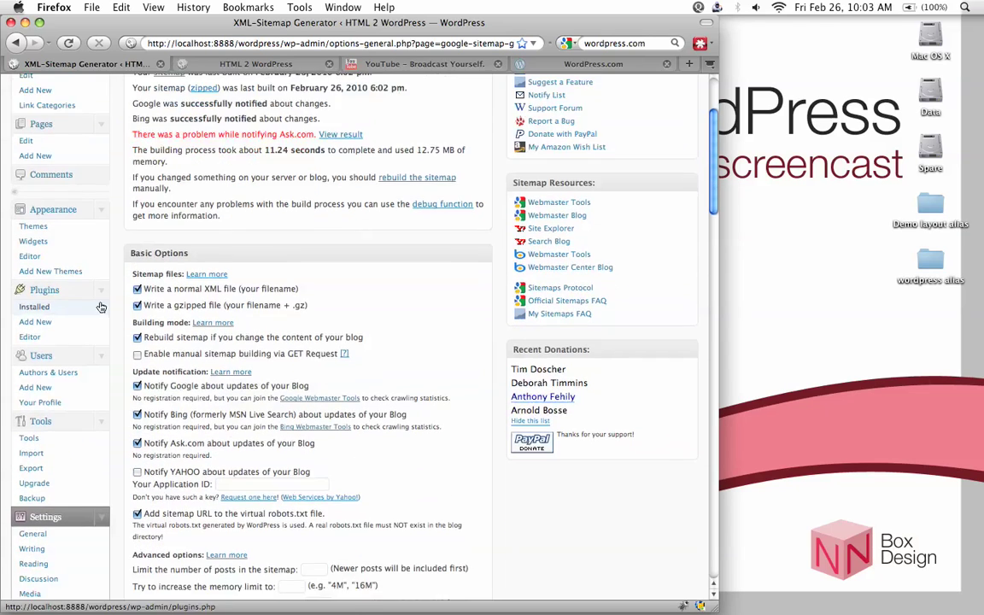
click(49, 304)
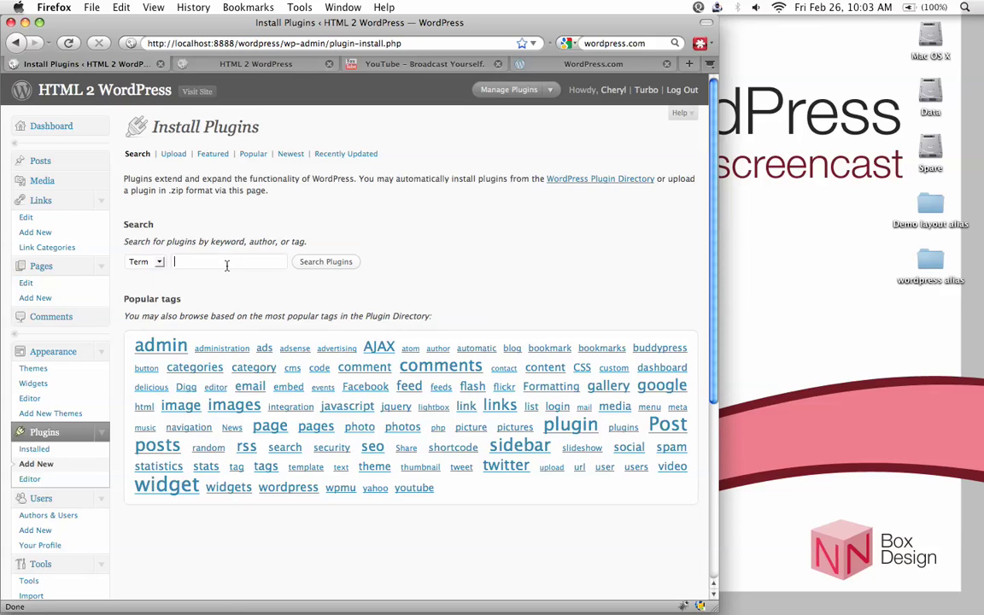
text(HeadSpace2 SEO)
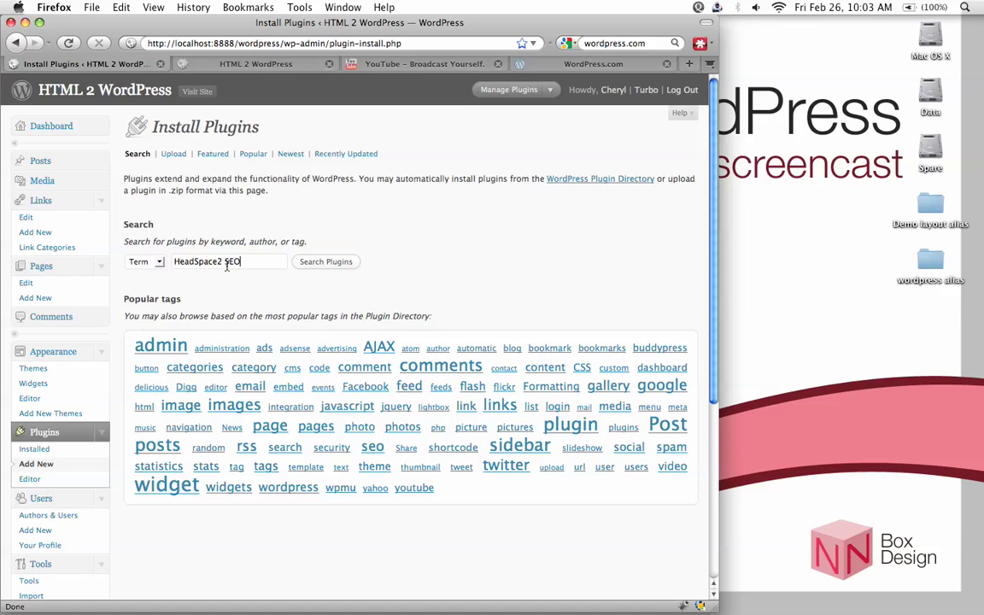